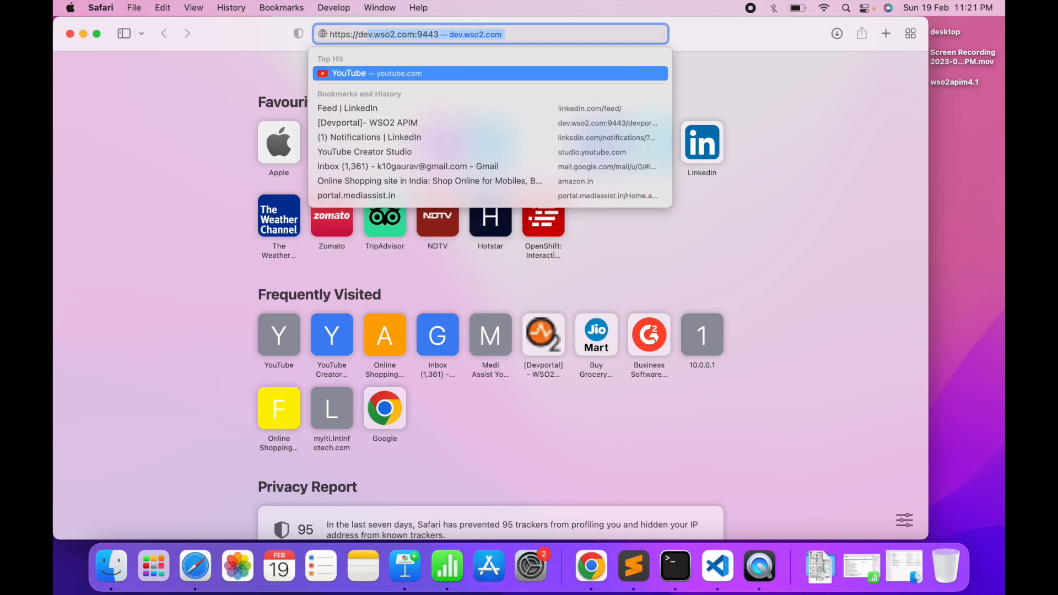
Load the /carbon console and open Change My Password under Users and Roles, full-screen
key(Right)
text(/)
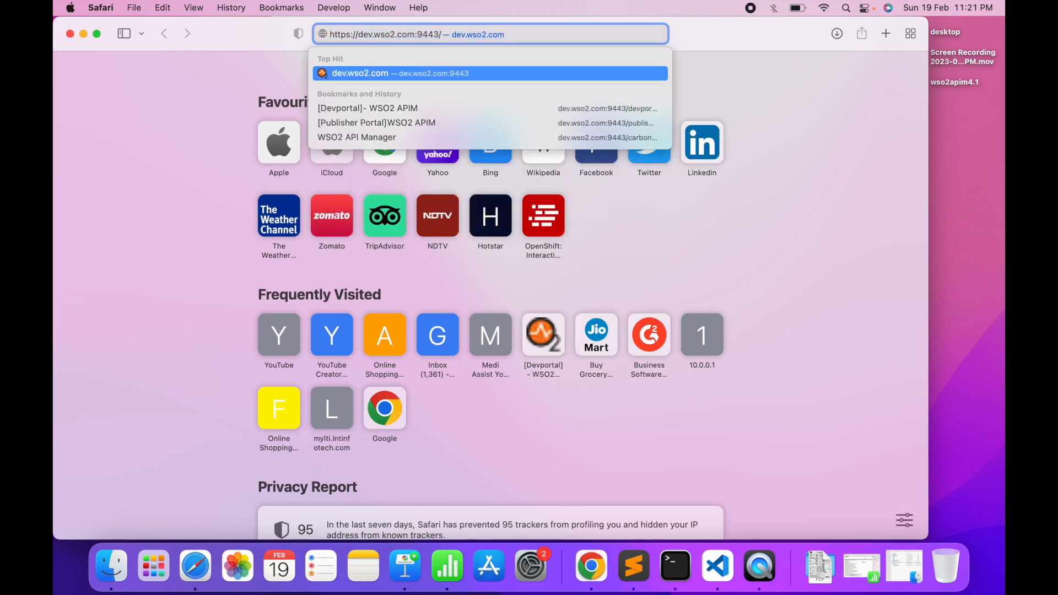
text(carbon)
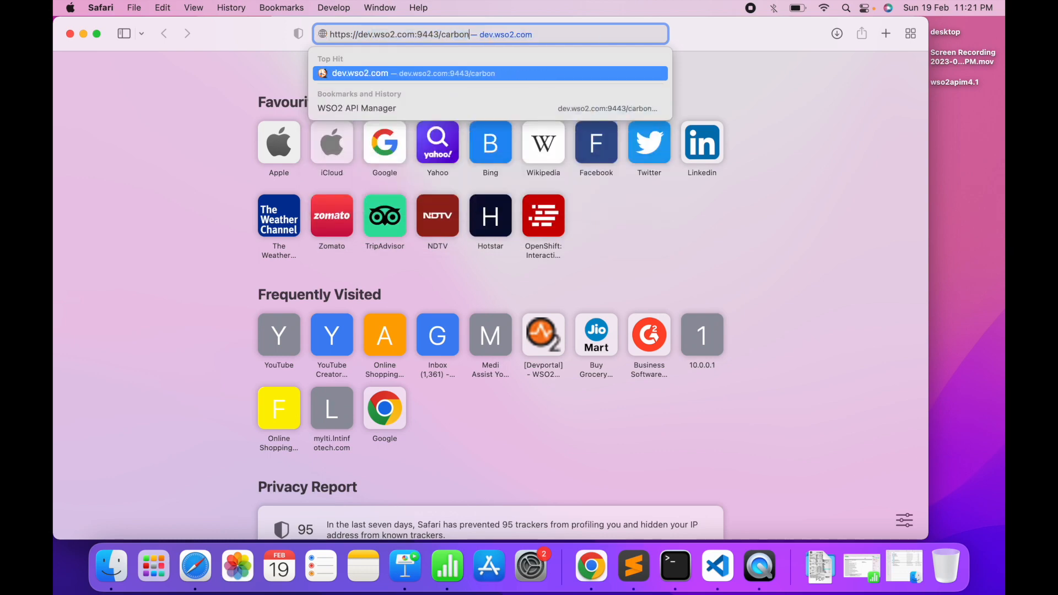
key(Return)
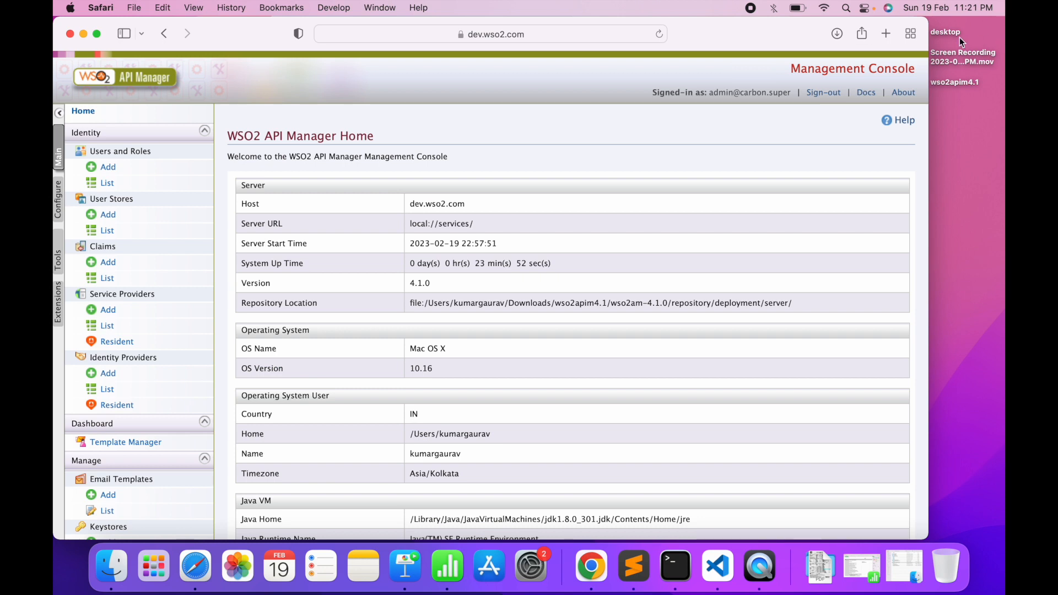
click(116, 189)
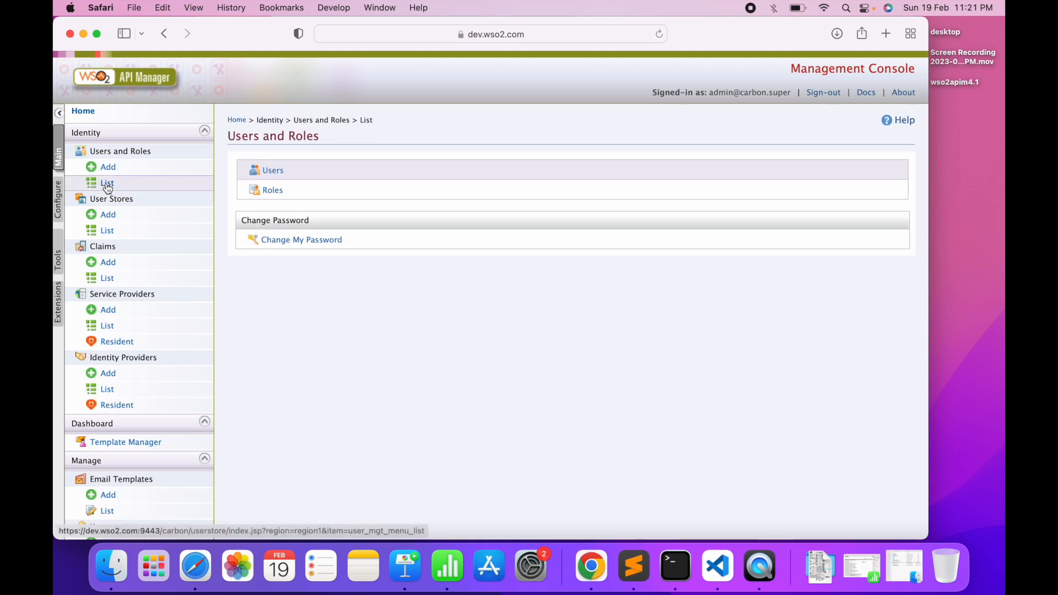
click(289, 248)
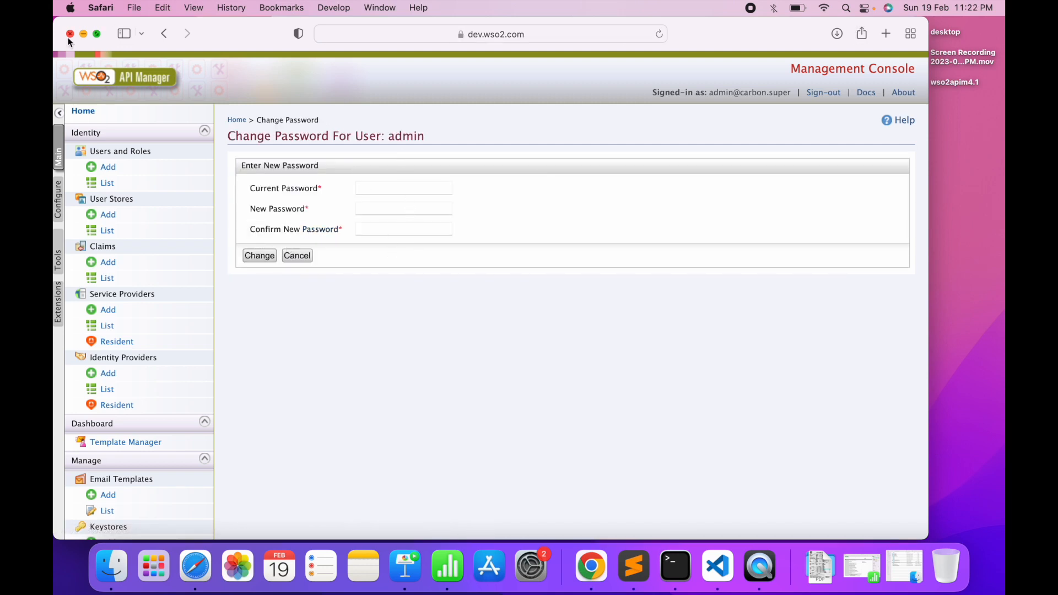
click(97, 33)
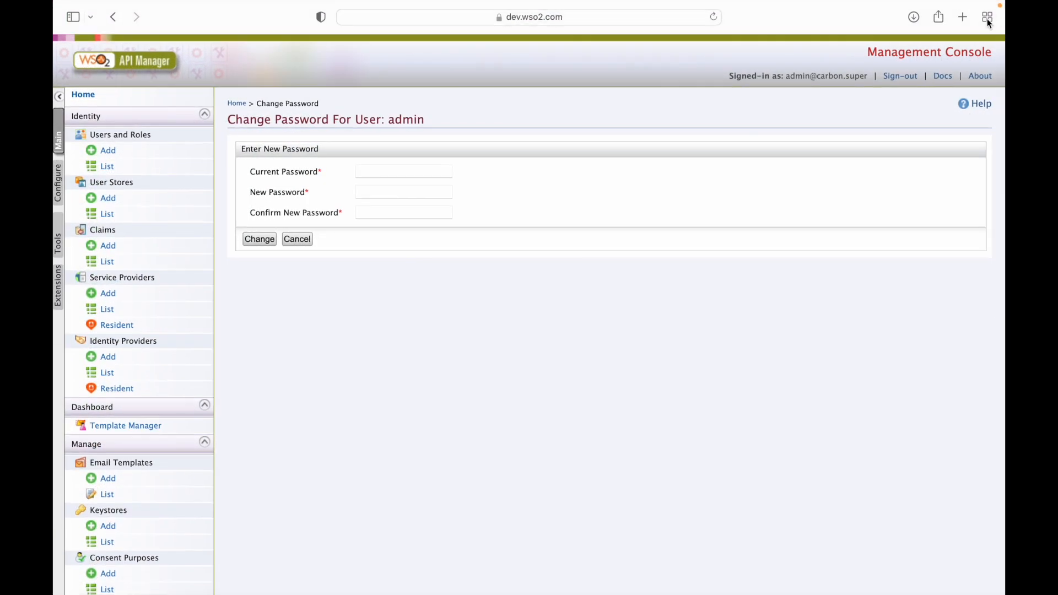
Open the dev.wso2.com:9443/devportal Developer Portal in a new browser tab
click(962, 17)
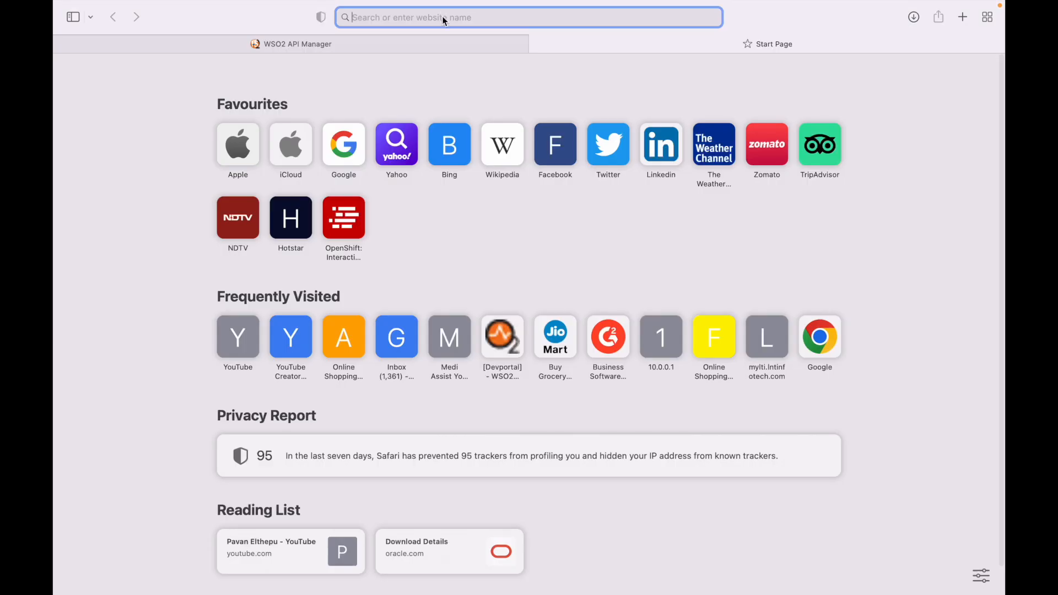
text(dev.wso2.com:9443)
key(Right)
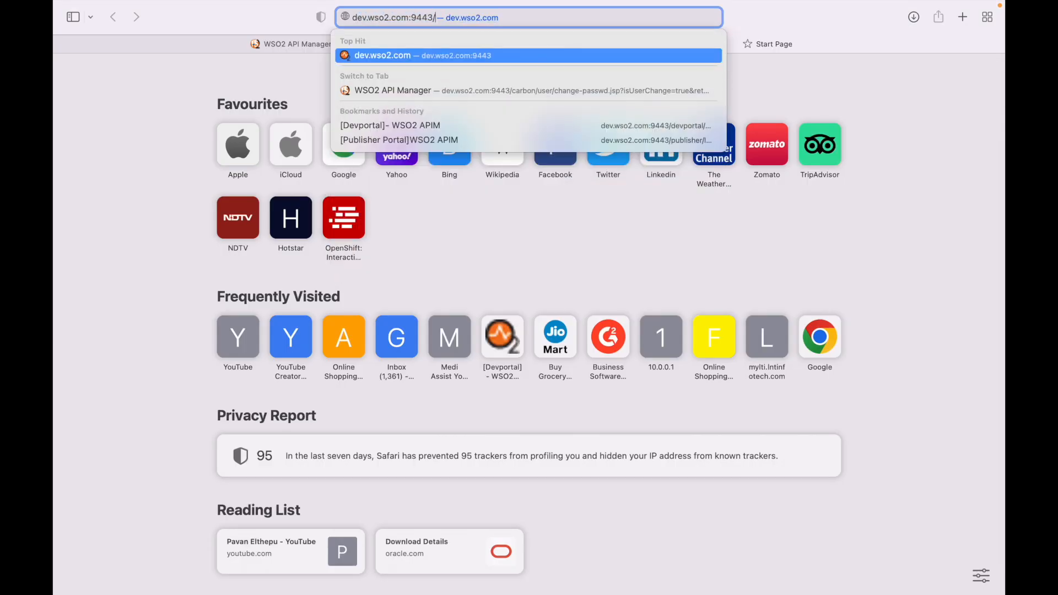
text(devportal)
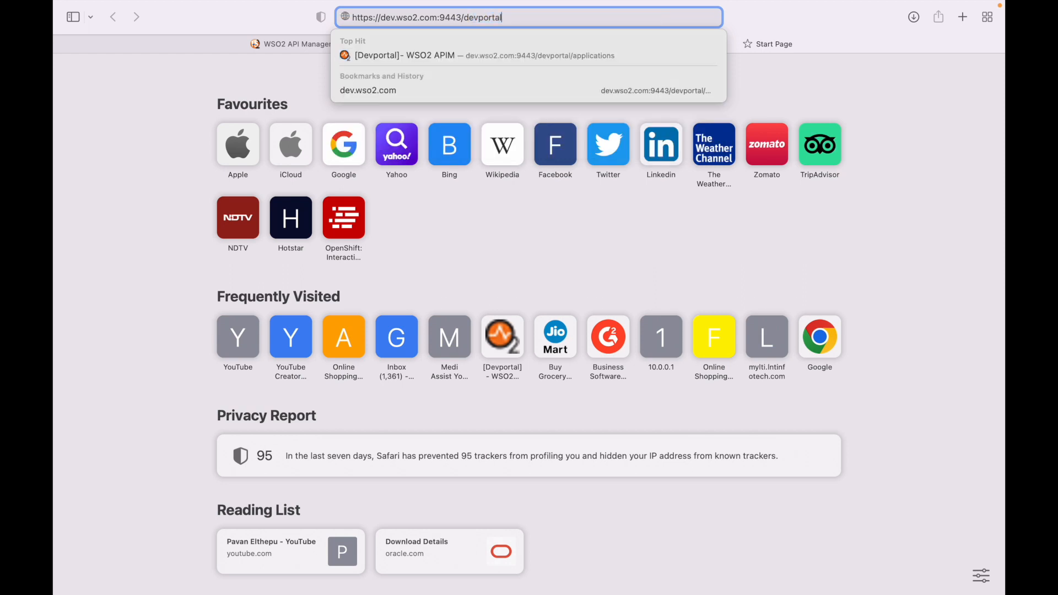
key(Return)
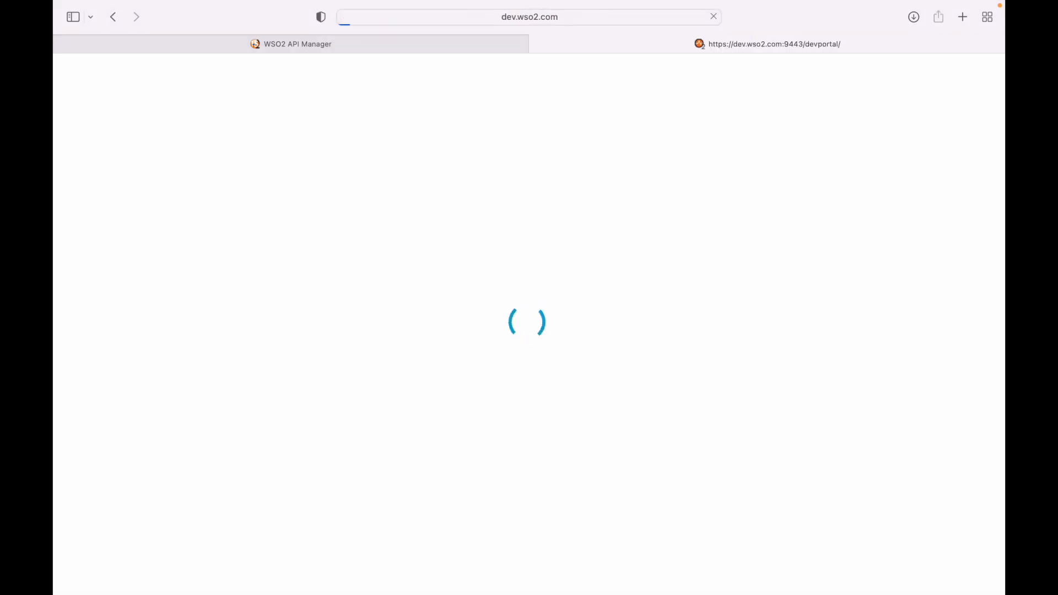
Sign in to the Developer Portal as admin and open its Change Password page
click(962, 74)
click(567, 199)
text(admin)
key(Tab)
text(admin)
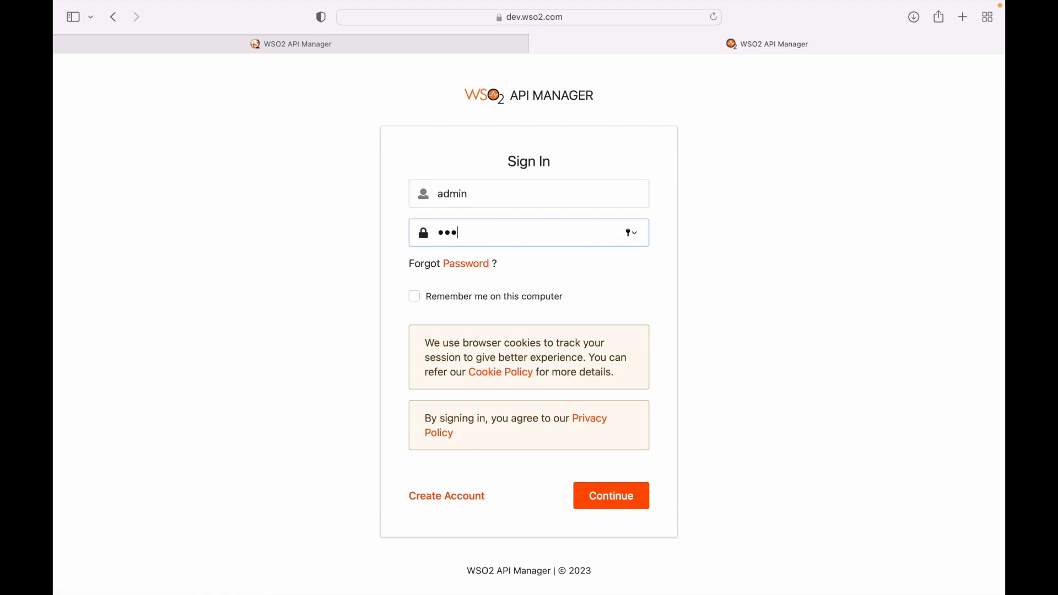
key(Return)
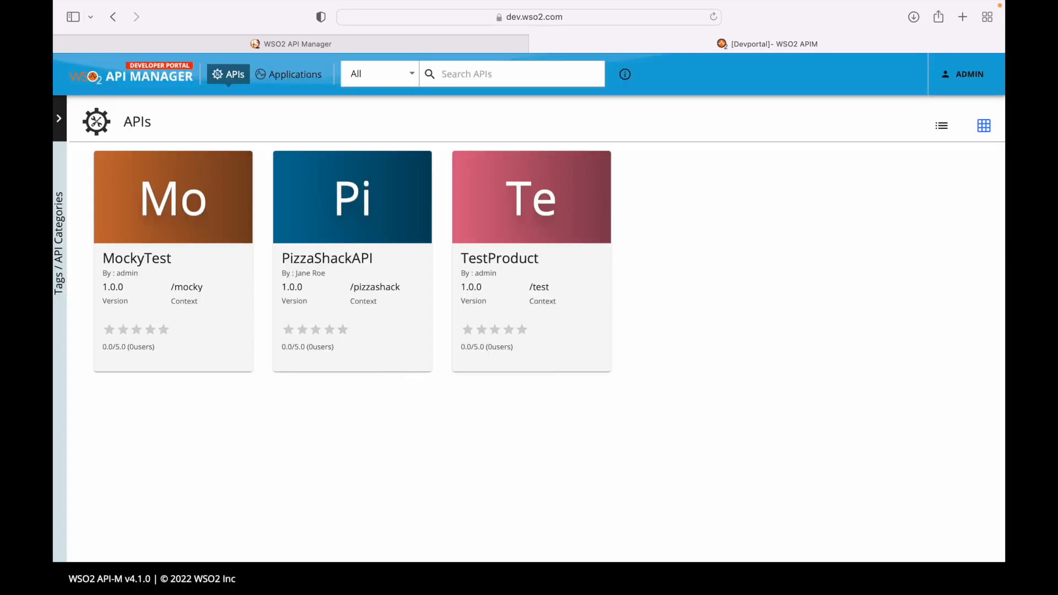
click(970, 77)
click(943, 103)
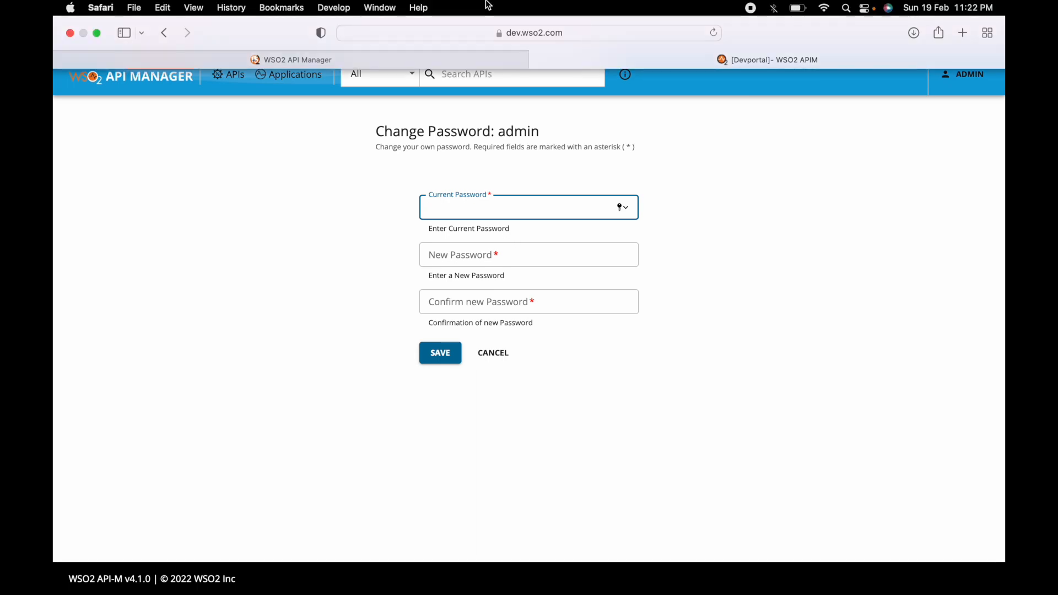
In the console, enter the current and new admin passwords, submit, and acknowledge the success dialog
click(374, 59)
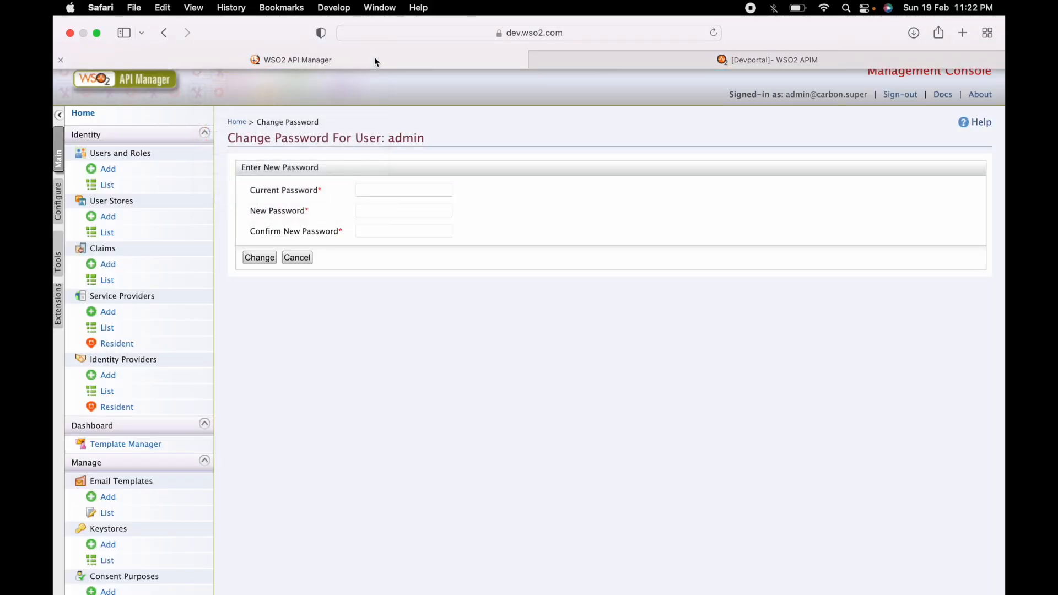
click(395, 189)
text(admin)
key(Tab)
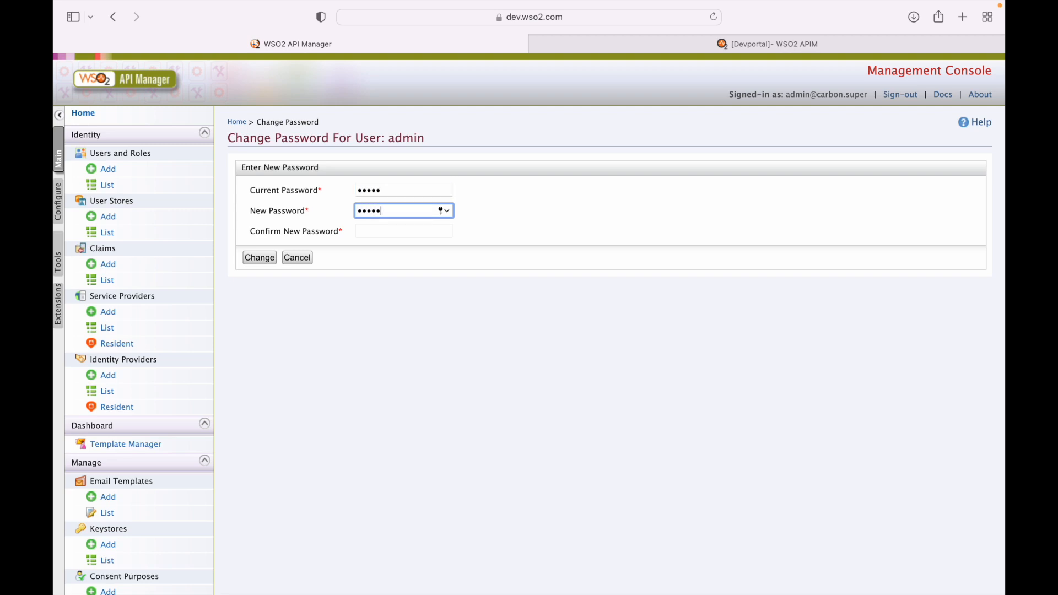
key(Tab)
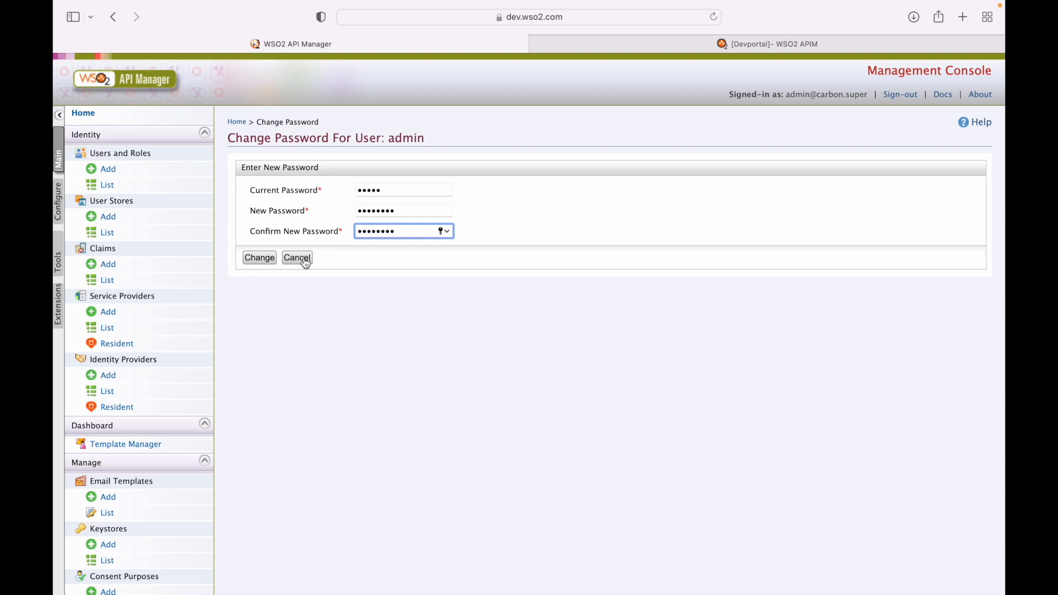
click(259, 258)
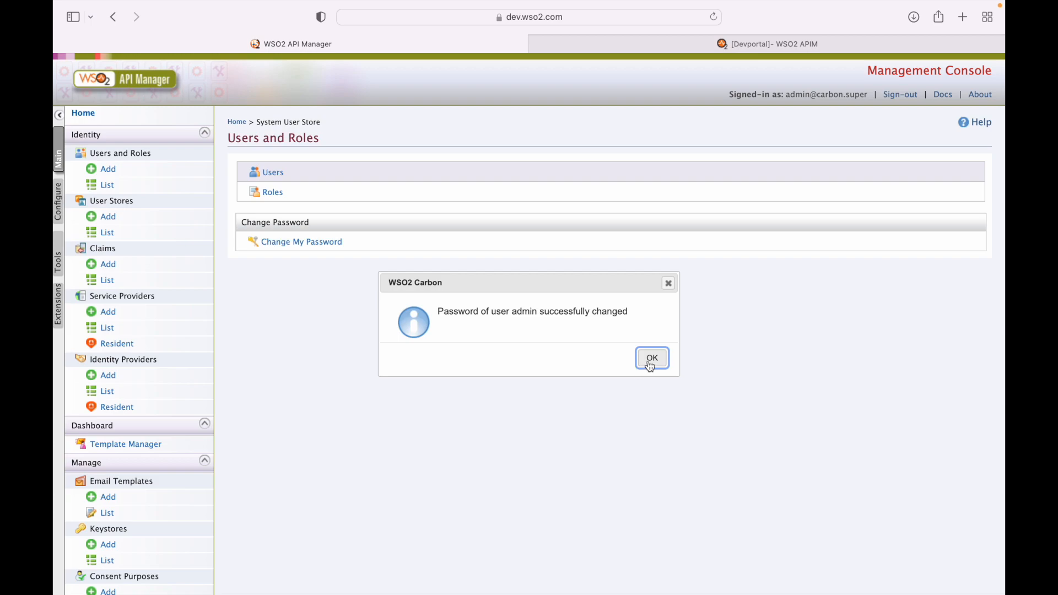
click(652, 359)
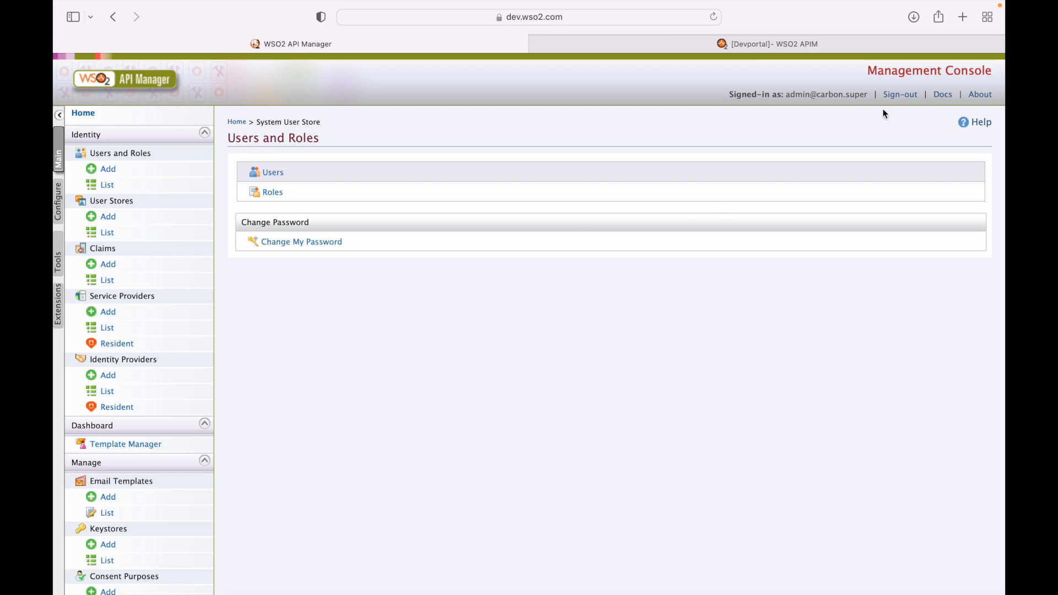
key(super+Tab)
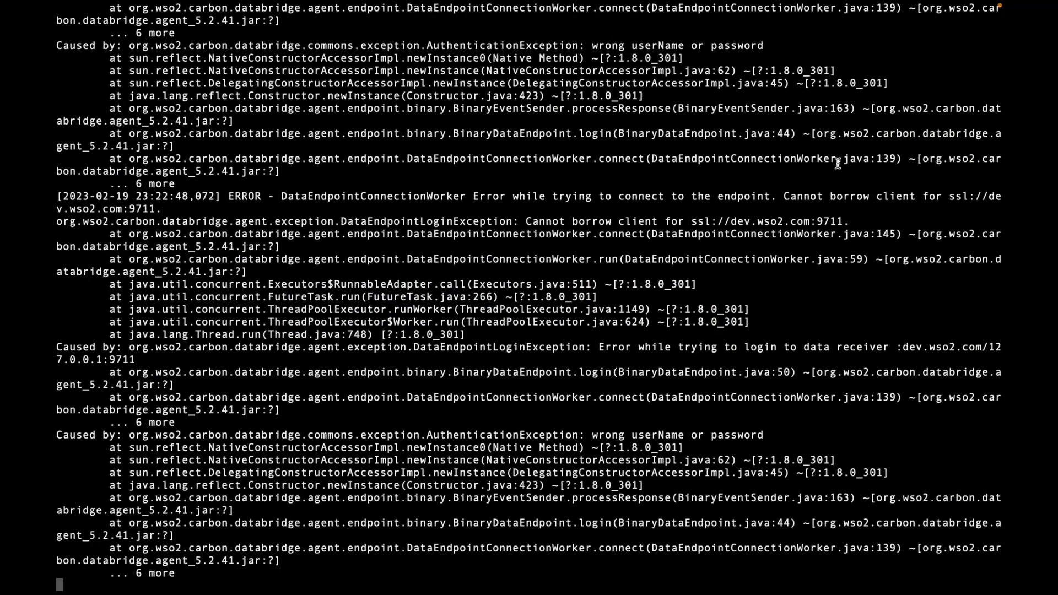
scroll(720, 276, up, 10)
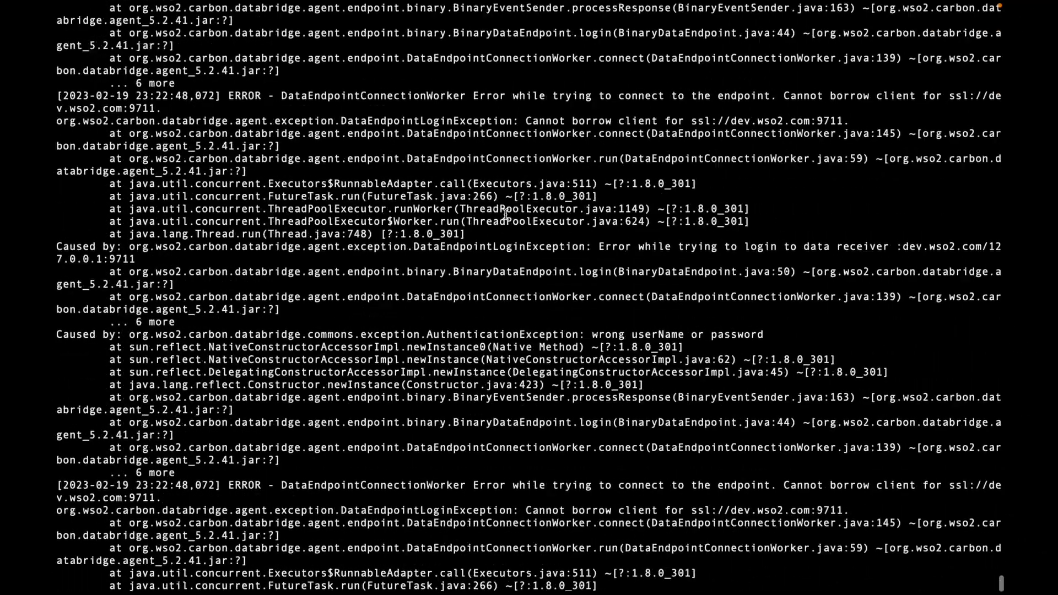
scroll(505, 214, up, 6)
scroll(505, 214, down, 5)
scroll(505, 213, down, 12)
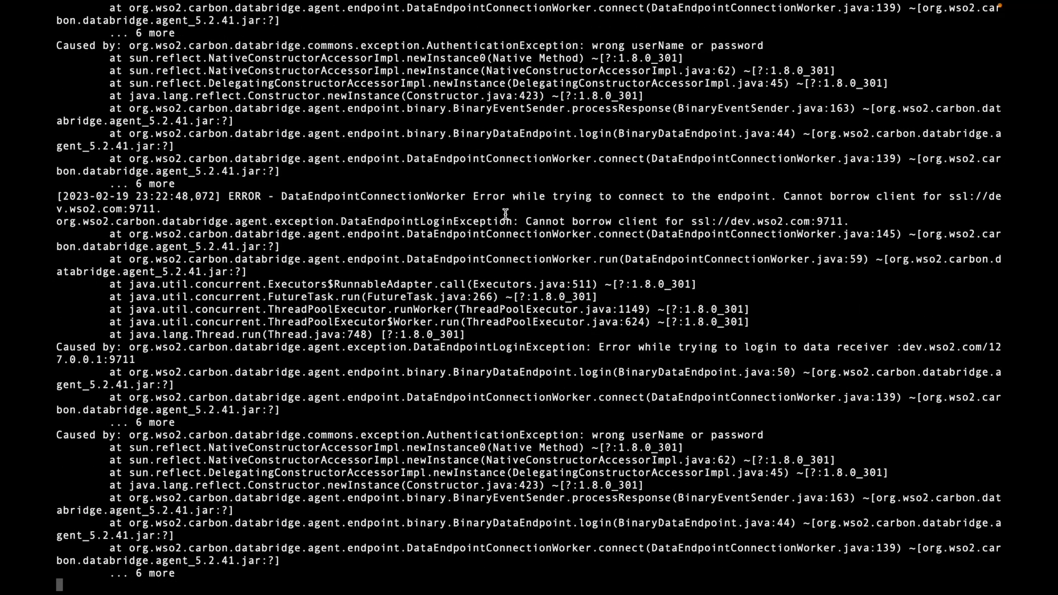
triple_click(549, 436)
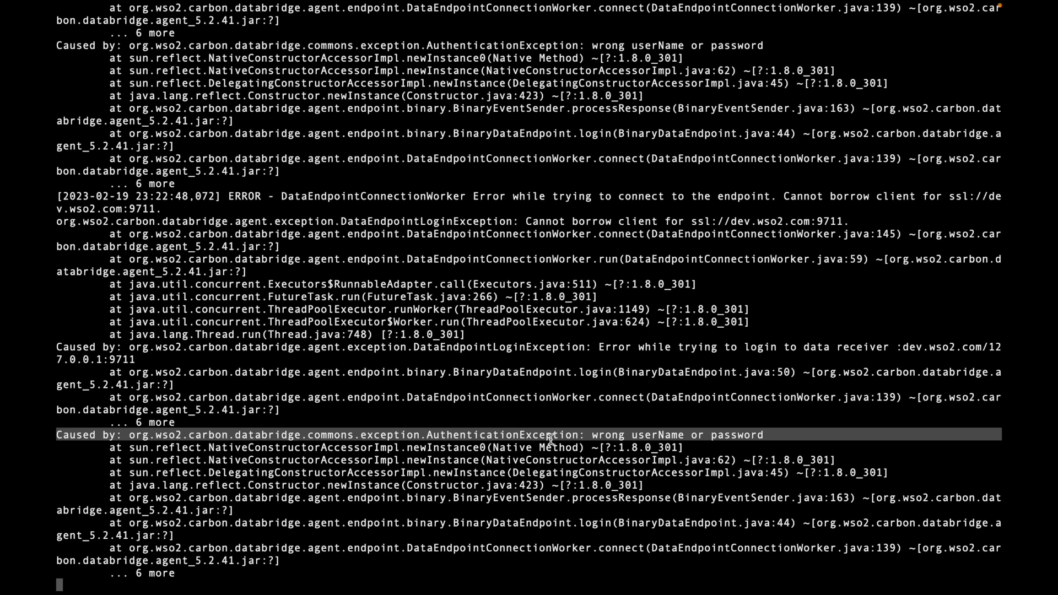
key(ctrl+Left)
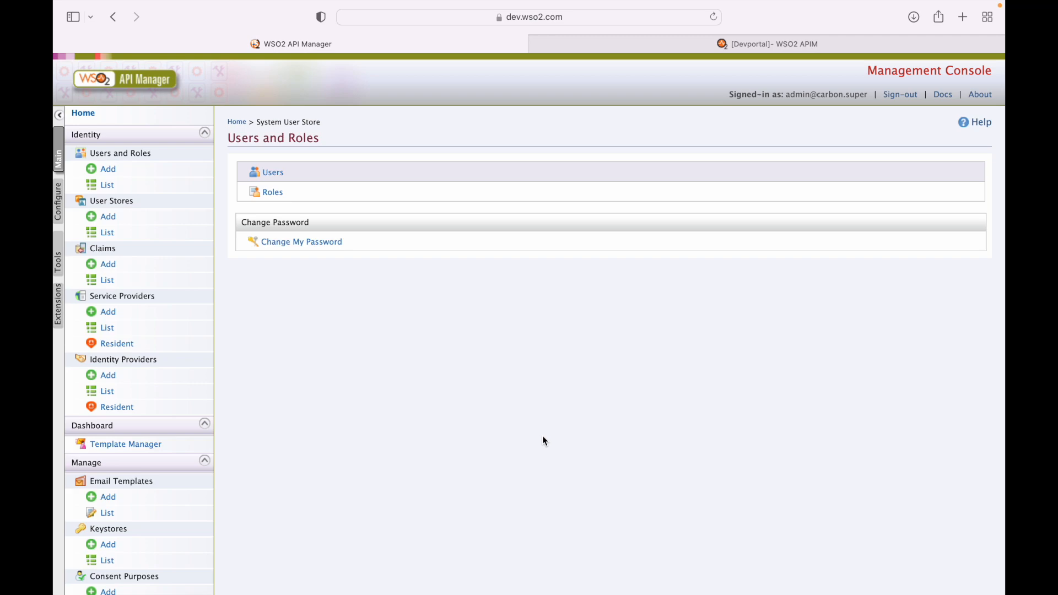
In VS Code, select the [super_admin] password value on line 10 of deployment.toml
key(super+Tab)
key(super+Tab)
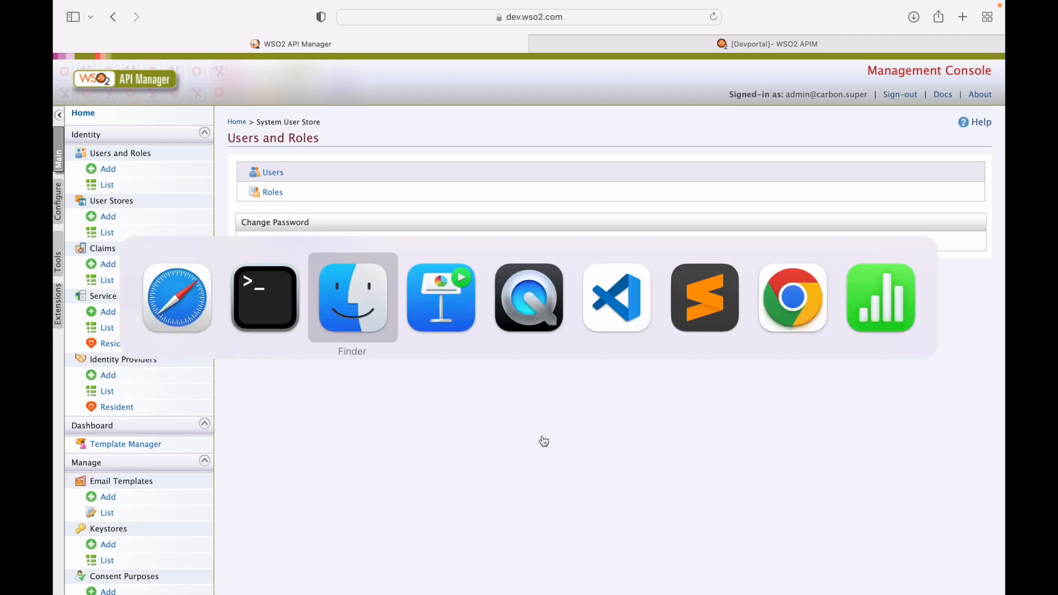
key(super+Tab)
key(super+Tab)
key(super+Tab)
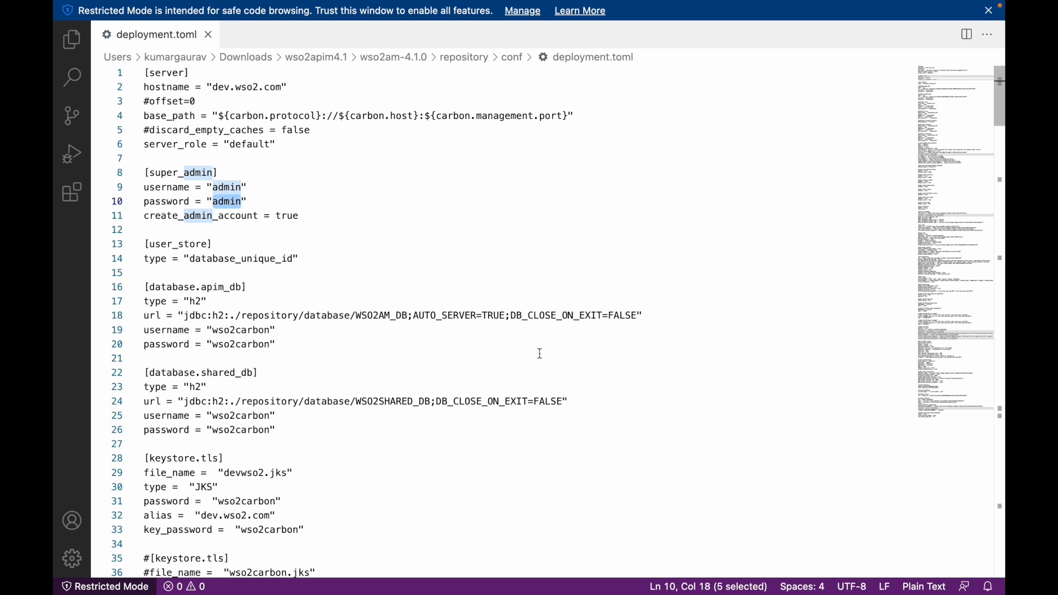
click(494, 302)
click(227, 165)
click(240, 216)
double_click(228, 202)
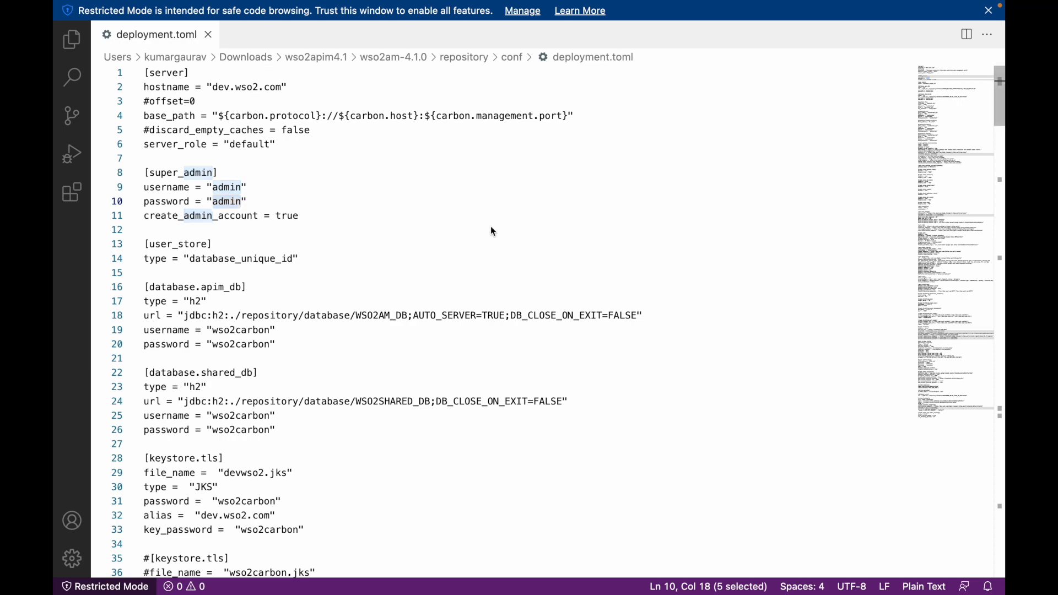
Open conf/user-mgt.xml from the server's conf folder
key(super+o)
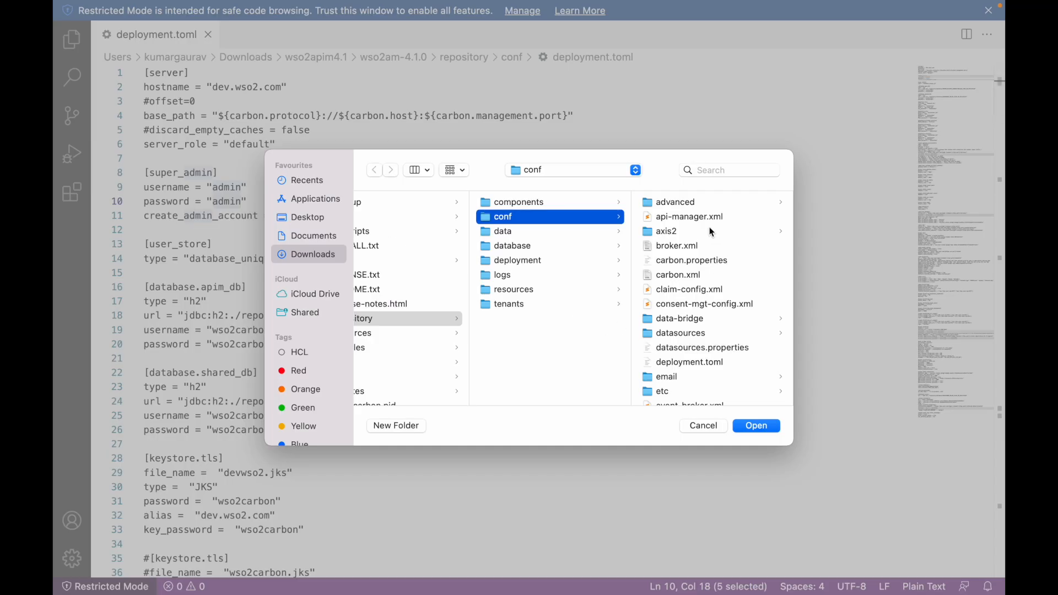
scroll(673, 366, down, 4)
click(670, 364)
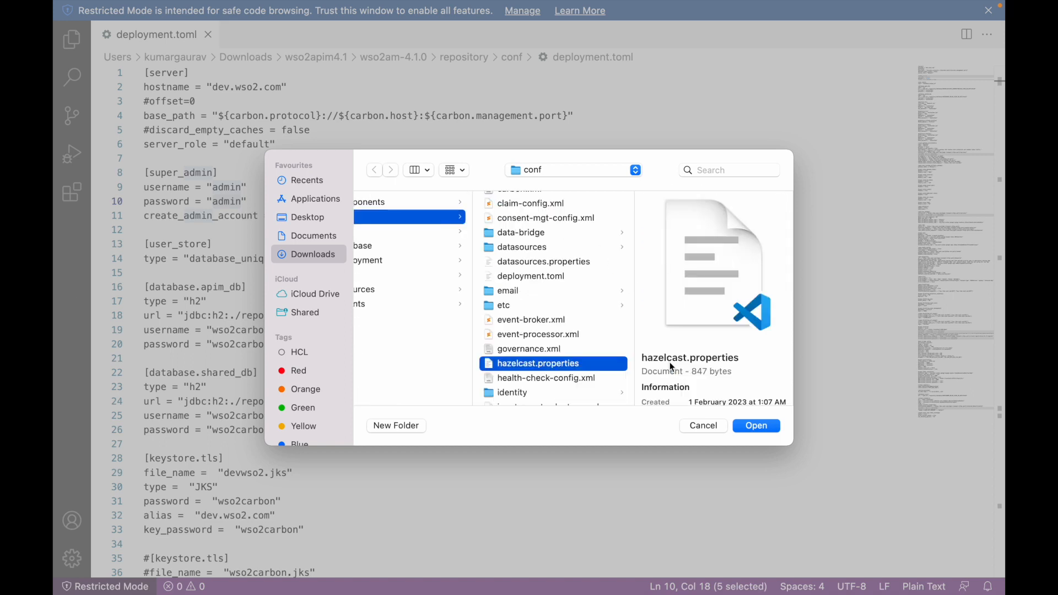
key(u)
click(760, 425)
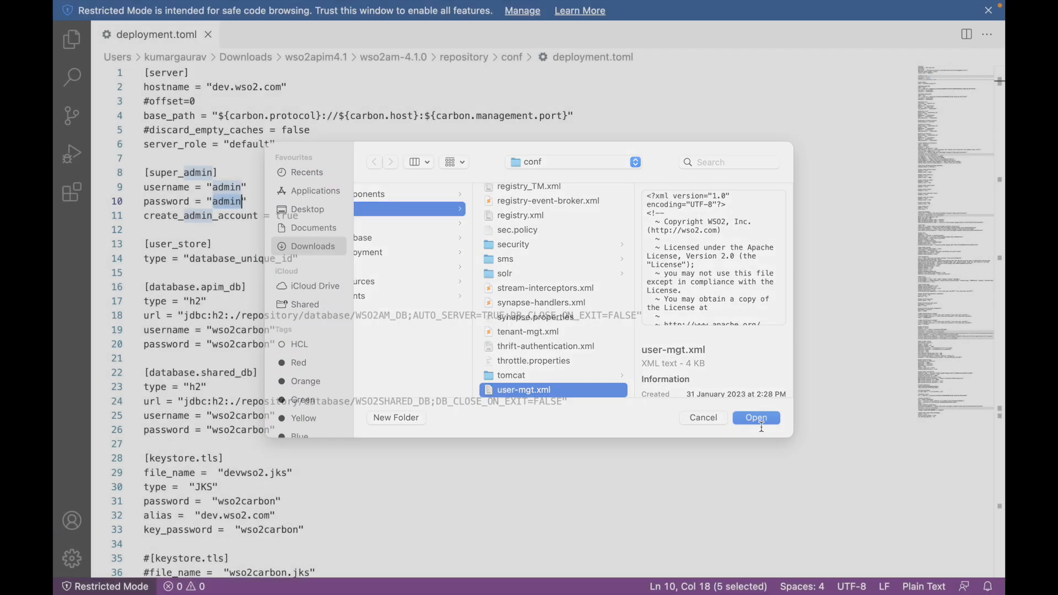
Review the AdminUser username and password in user-mgt.xml
scroll(360, 373, down, 3)
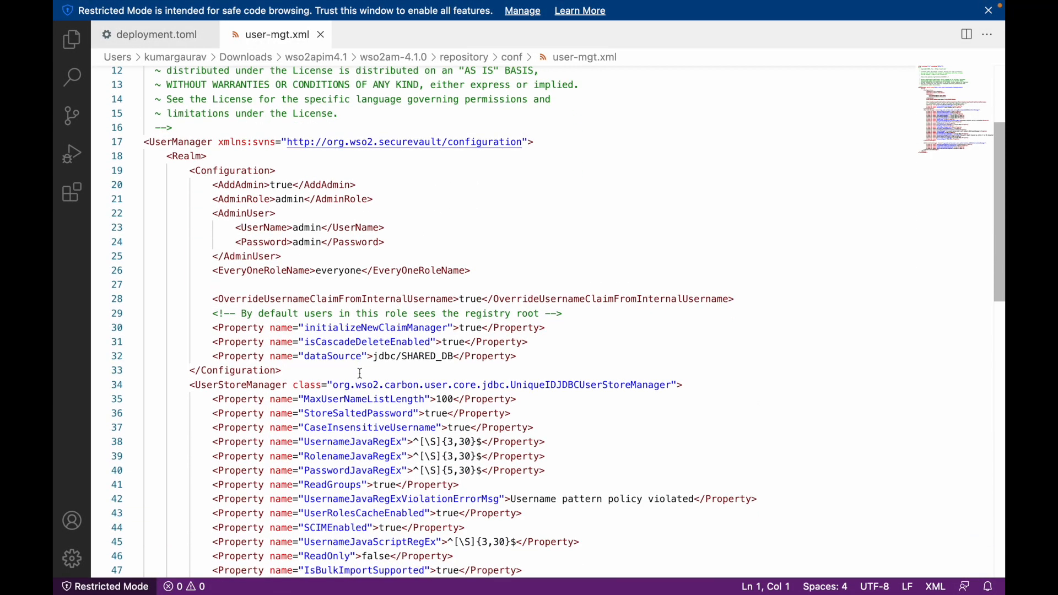
double_click(303, 230)
double_click(307, 243)
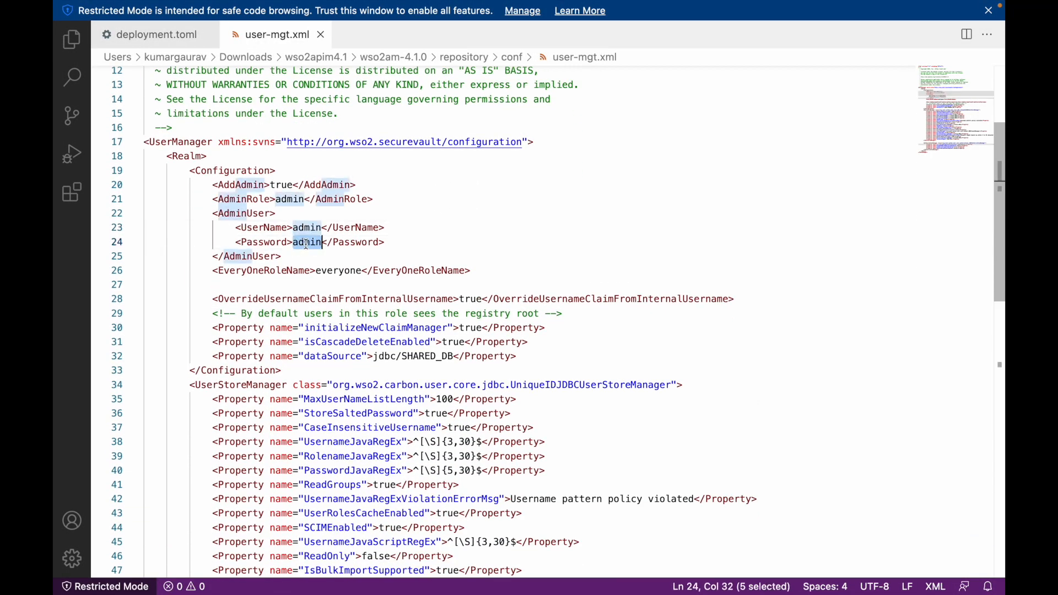
Replace the line-10 super_admin password in deployment.toml with the new one, save, and return to Safari
click(160, 37)
double_click(229, 203)
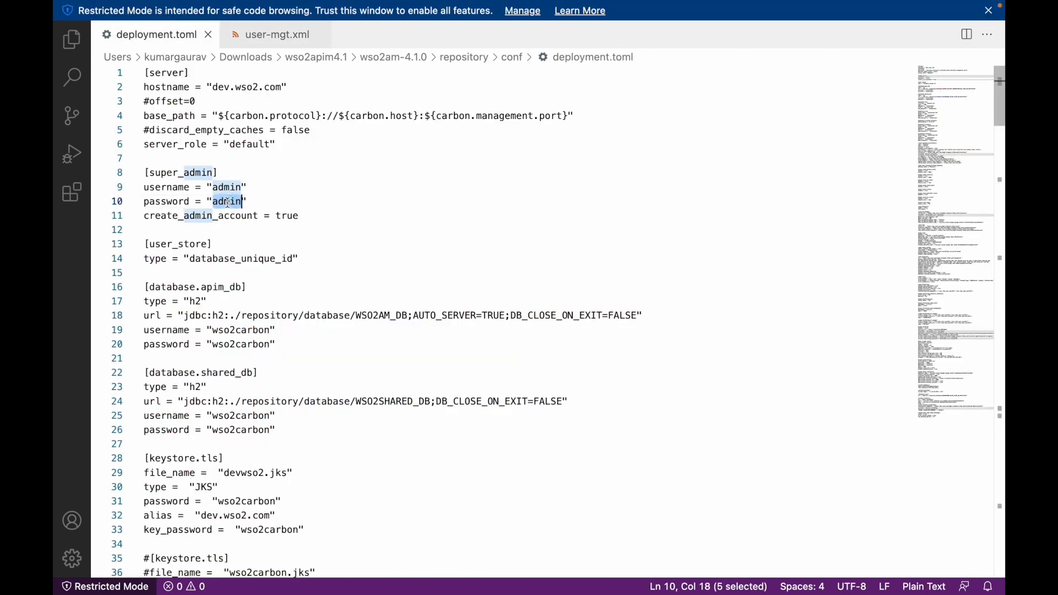
text(admin123)
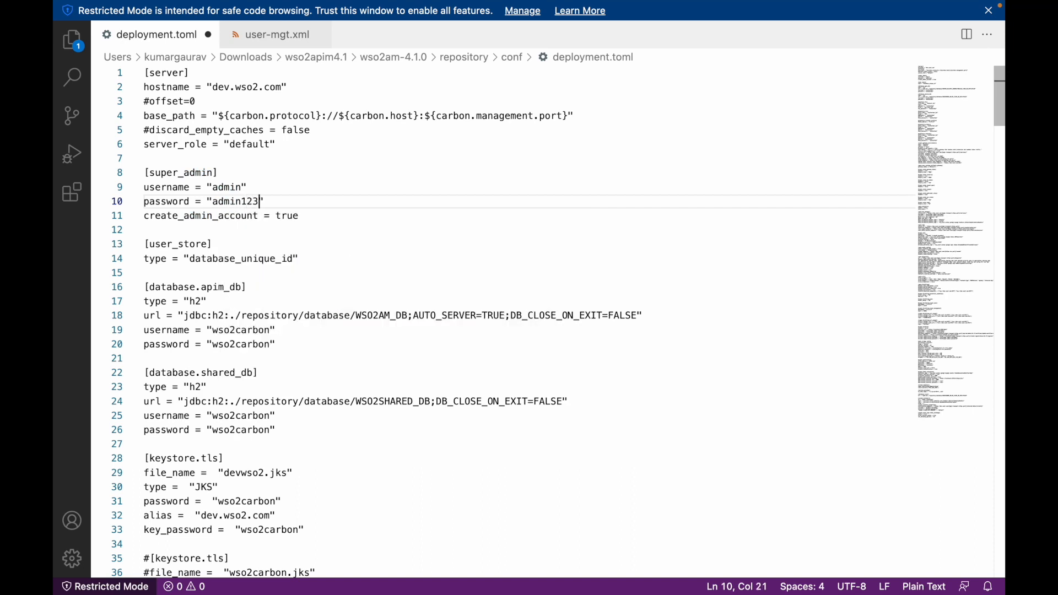
key(super+s)
key(super+Tab)
key(super+Tab)
key(super+shift+Tab)
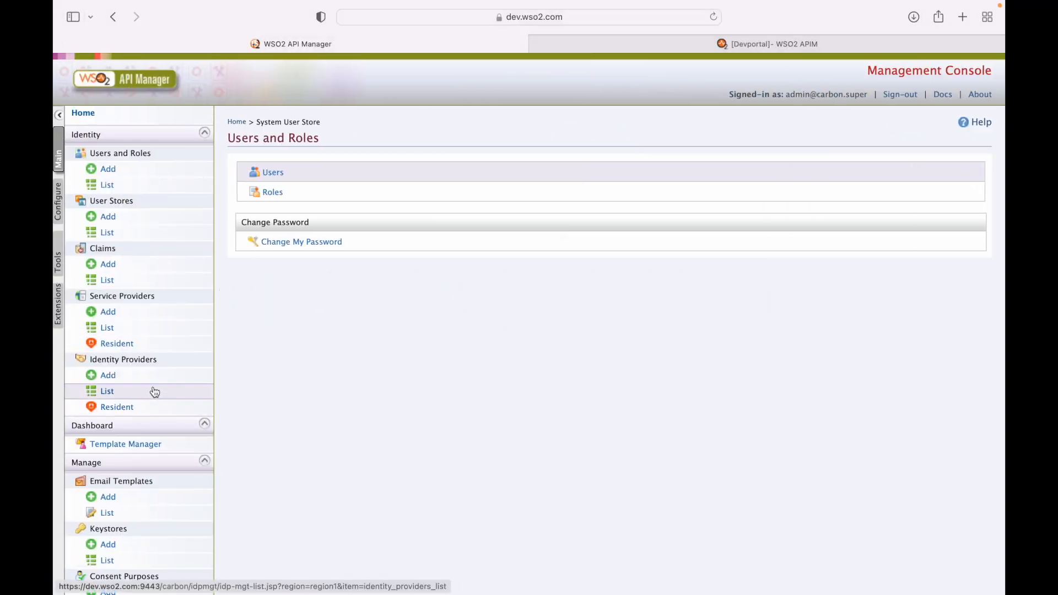
scroll(152, 390, down, 2)
scroll(154, 392, down, 15)
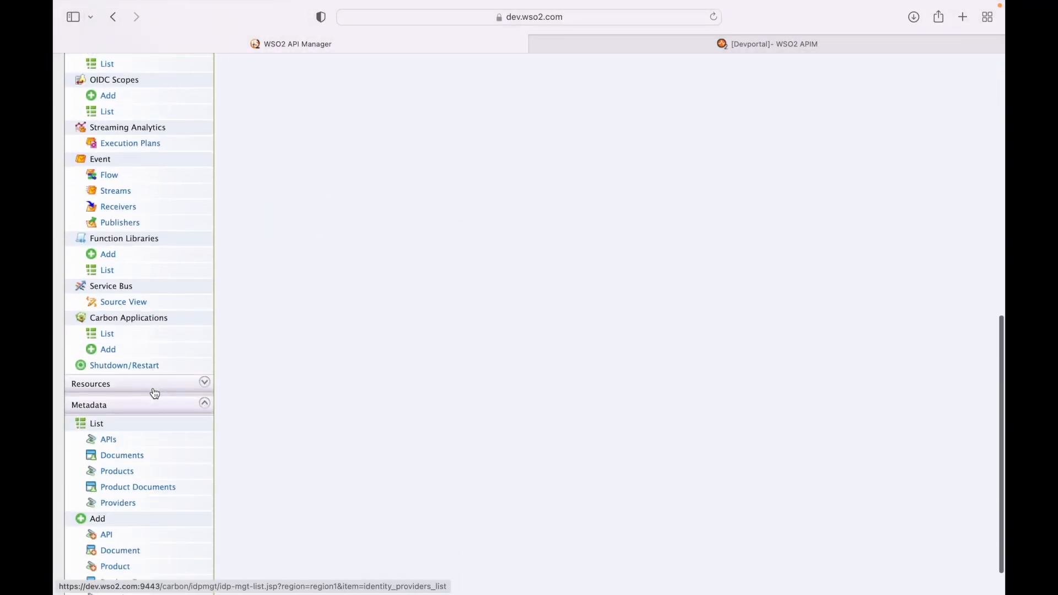
Trigger a Graceful Restart from the Shutdown/Restart page and confirm it with Yes
click(126, 366)
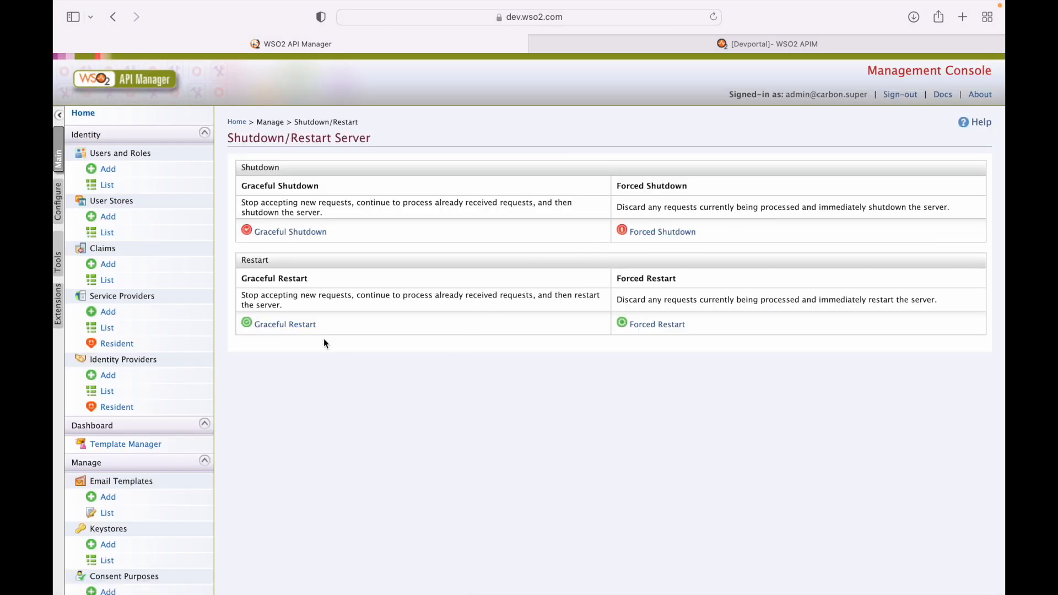
click(302, 327)
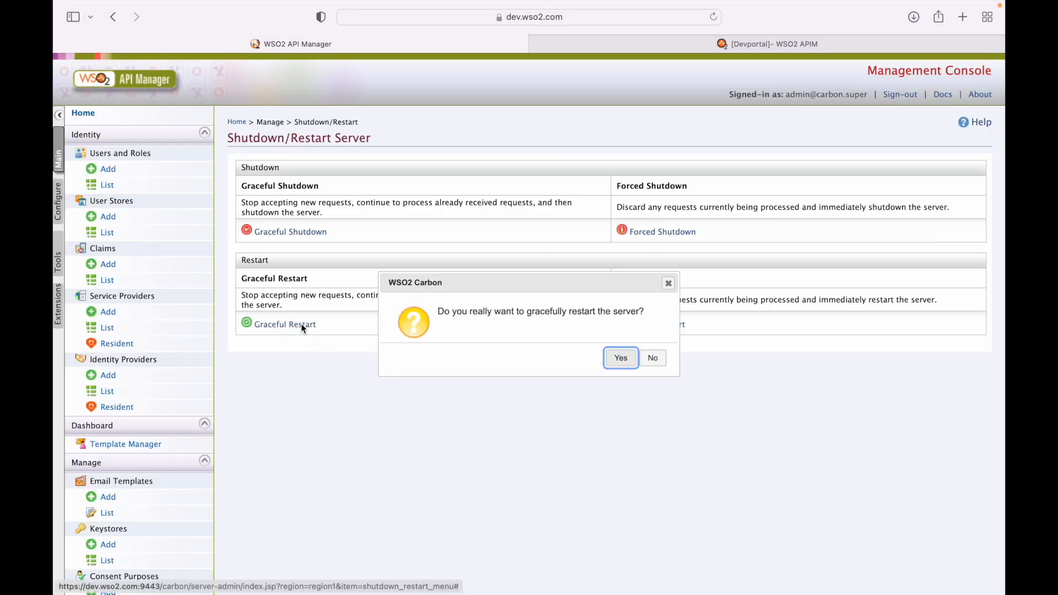
click(630, 359)
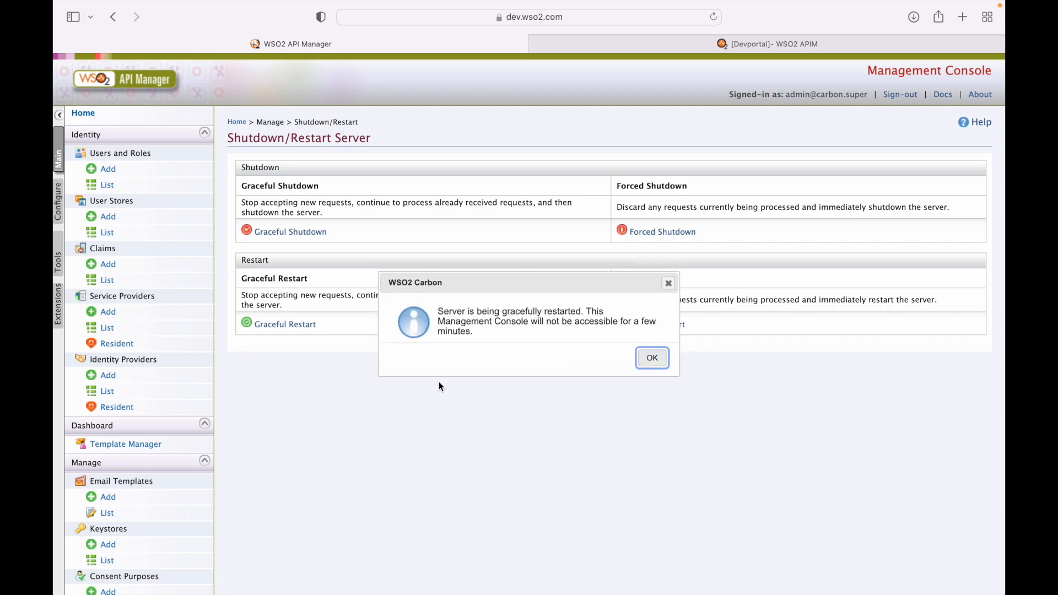
key(super+Tab)
key(super+Tab)
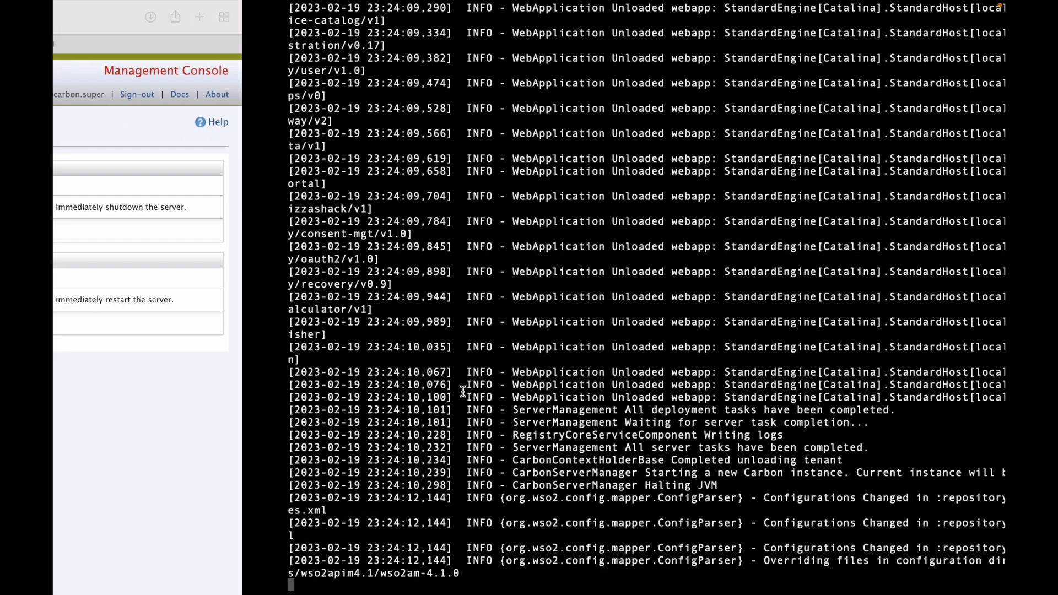
Swipe between the browser and terminal spaces to follow the restart log, ending on the desktop
key(ctrl+Left)
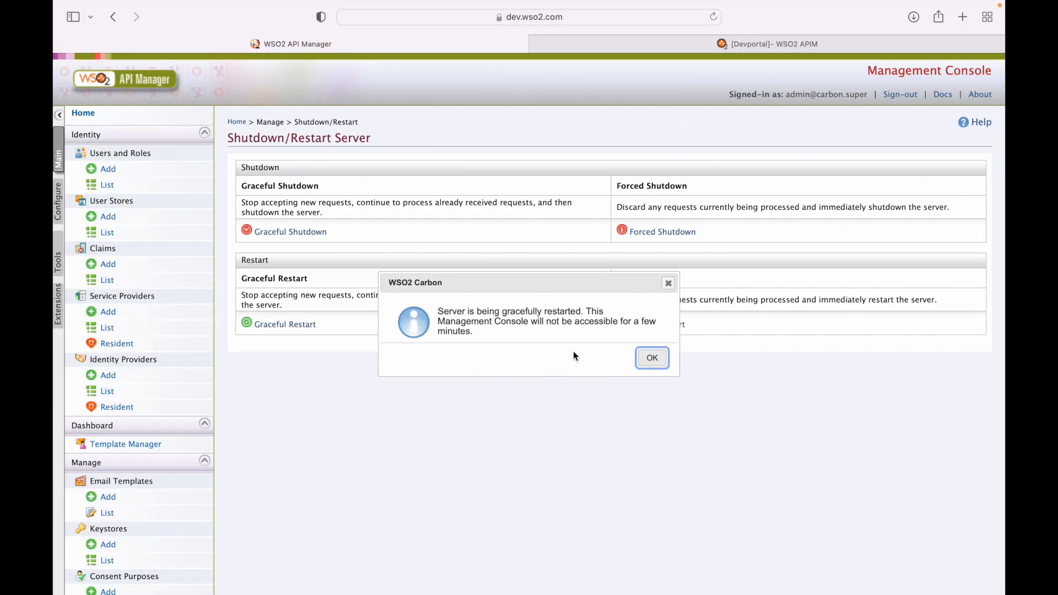
key(ctrl+Right)
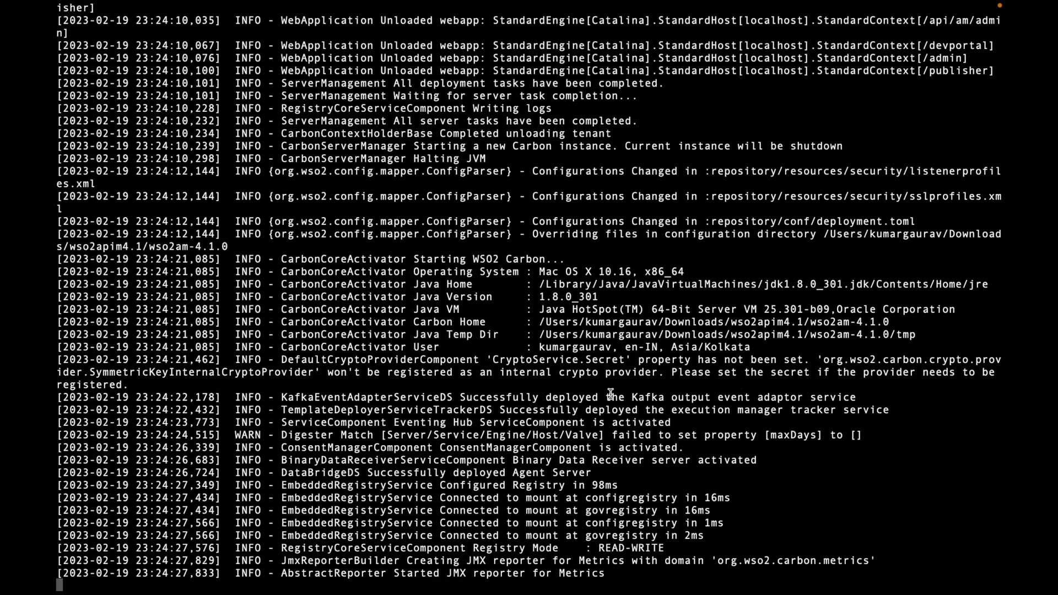
key(ctrl+Left)
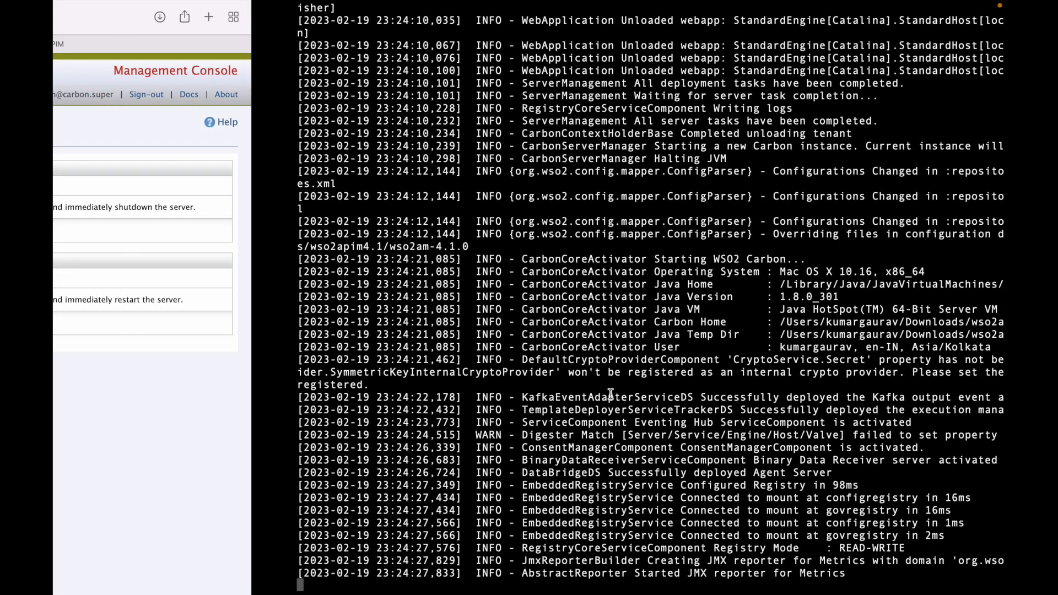
key(ctrl+Right)
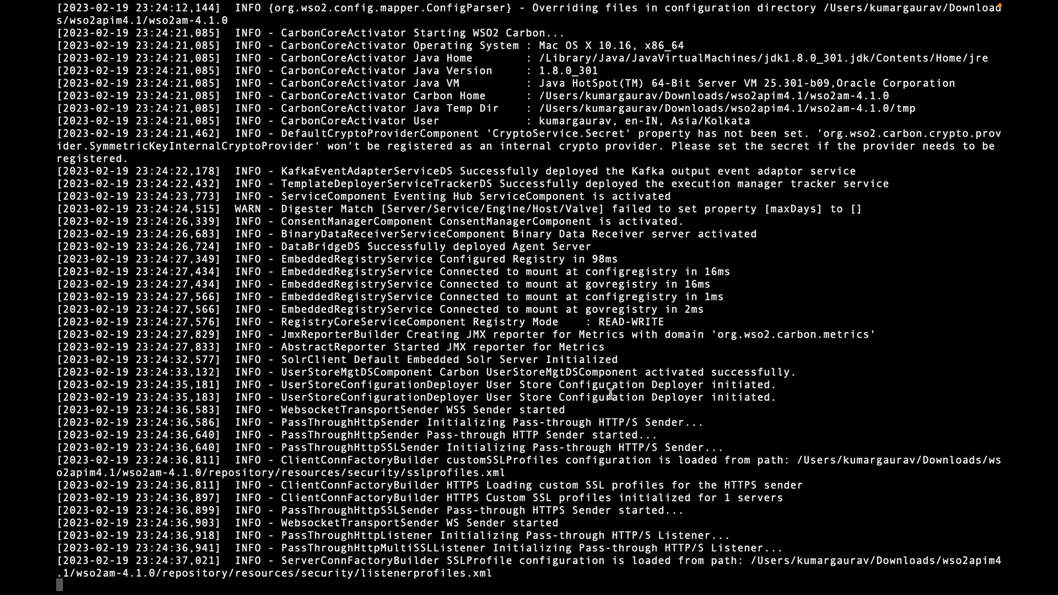
key(ctrl+Left)
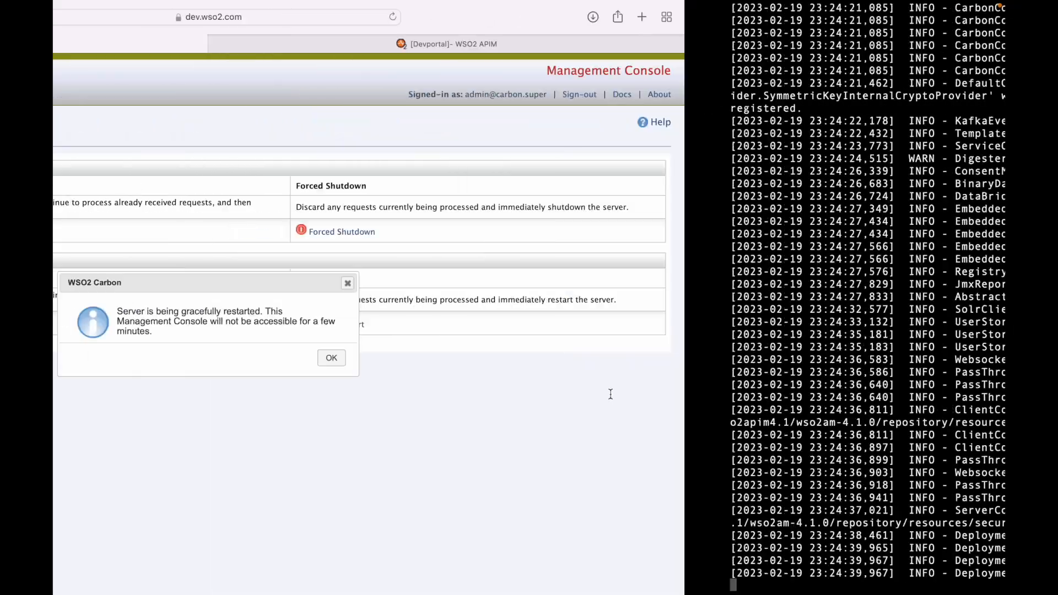
key(ctrl+Left)
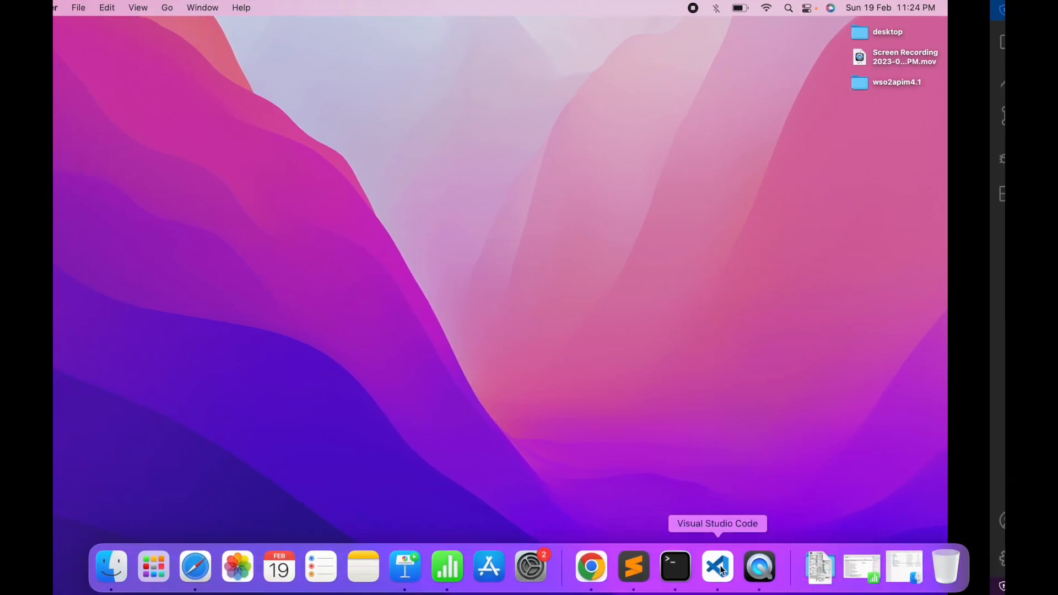
Bring VS Code forward, review the AdminUser block in user-mgt.xml, then view deployment.toml
click(716, 567)
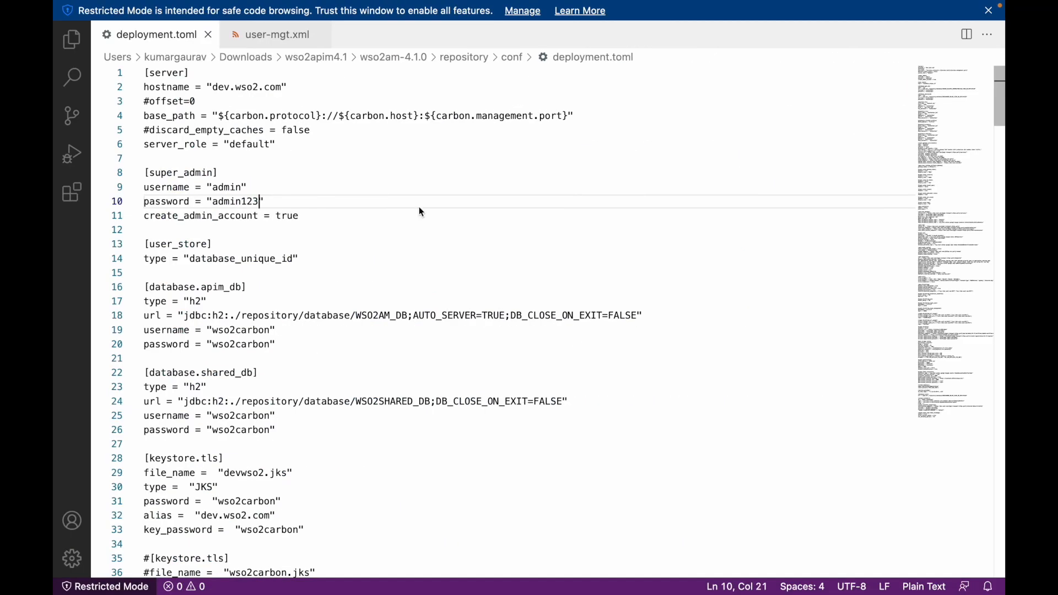
click(271, 36)
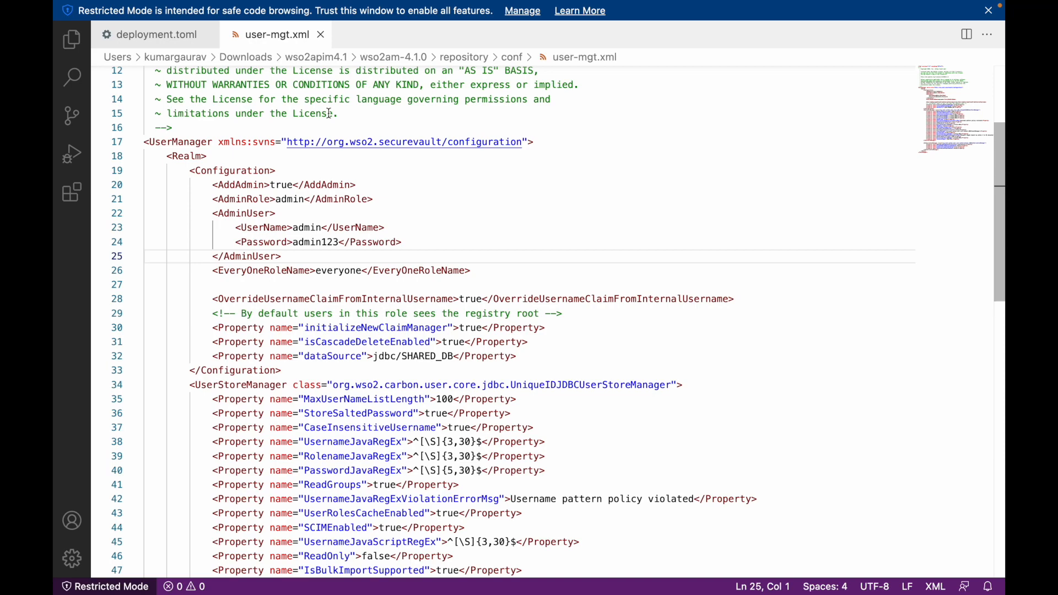
click(166, 37)
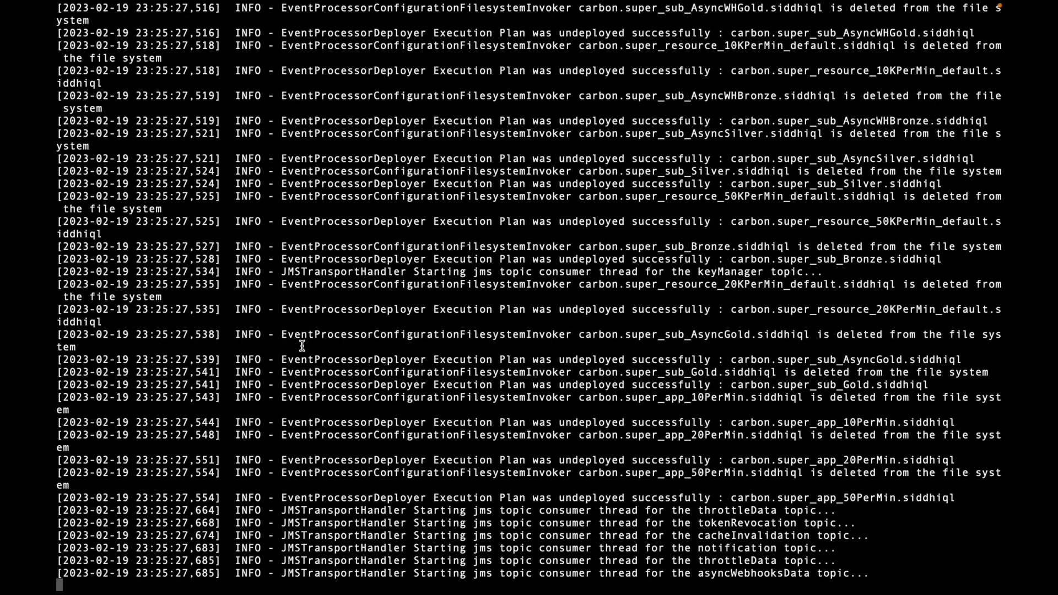
Dismiss the restart notice, reload the console, cancel the download prompt, and sign out
key(ctrl+Left)
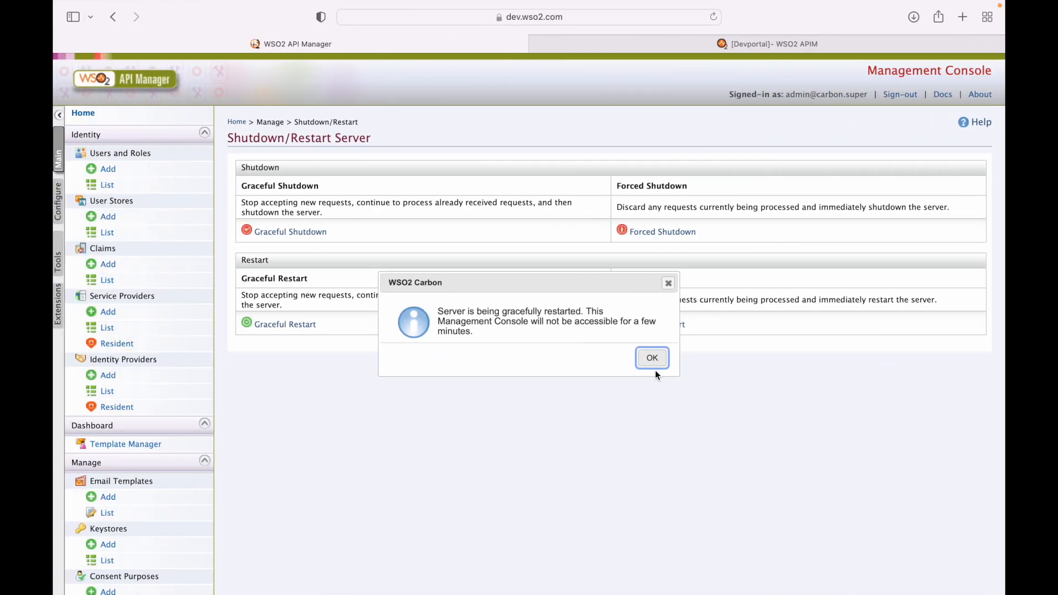
click(652, 358)
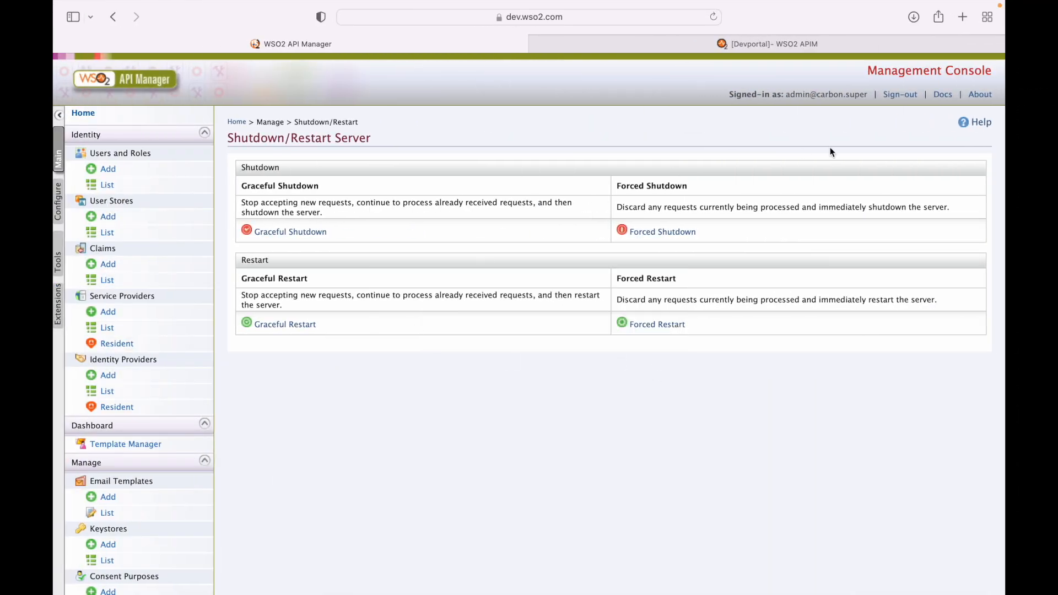
click(716, 19)
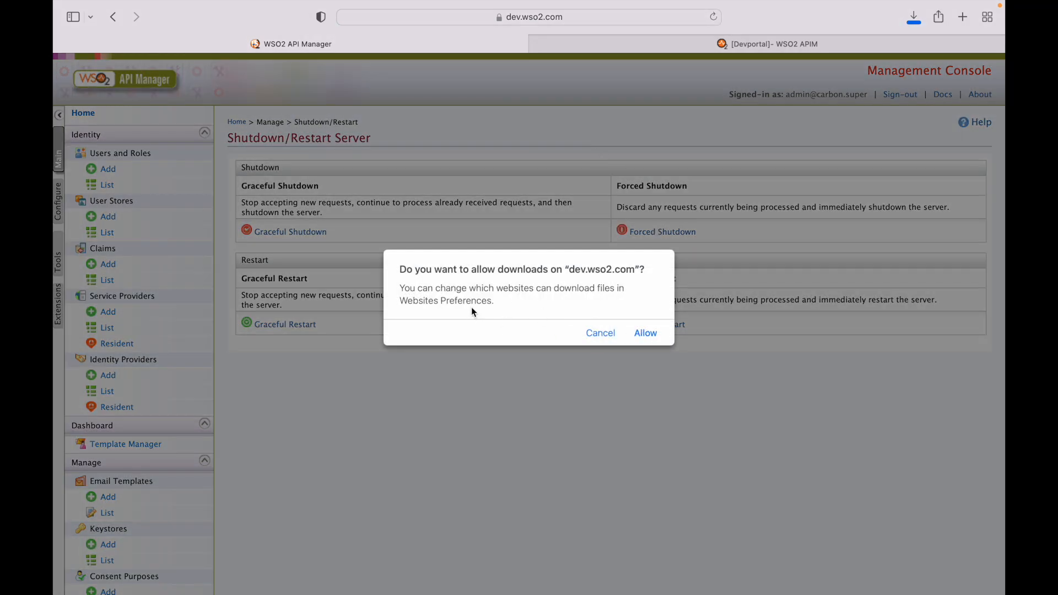
click(601, 334)
click(907, 93)
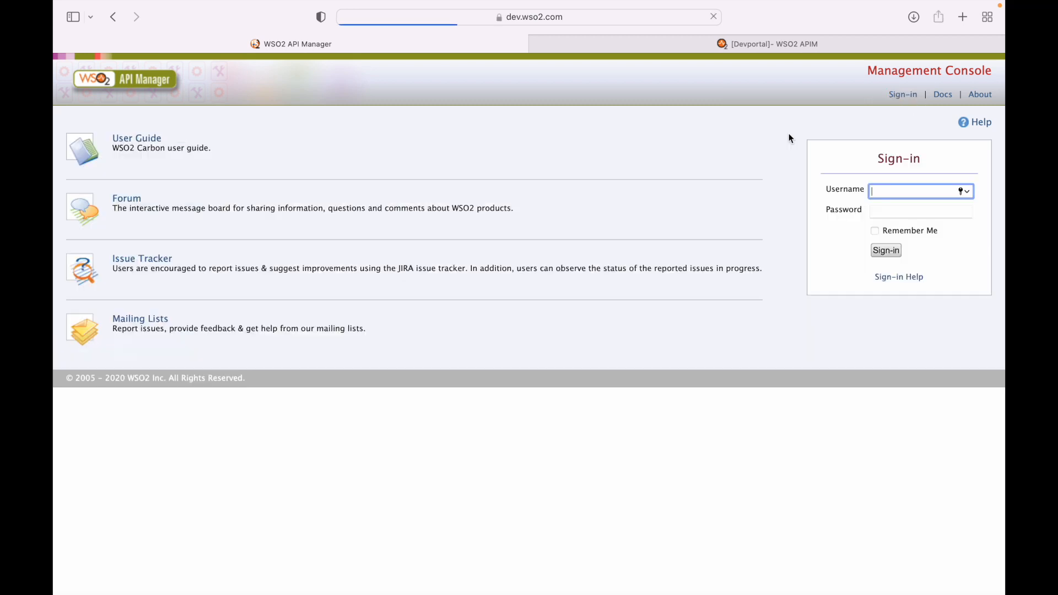
Sign in to the Management Console as admin using the new password
text(admin)
key(Tab)
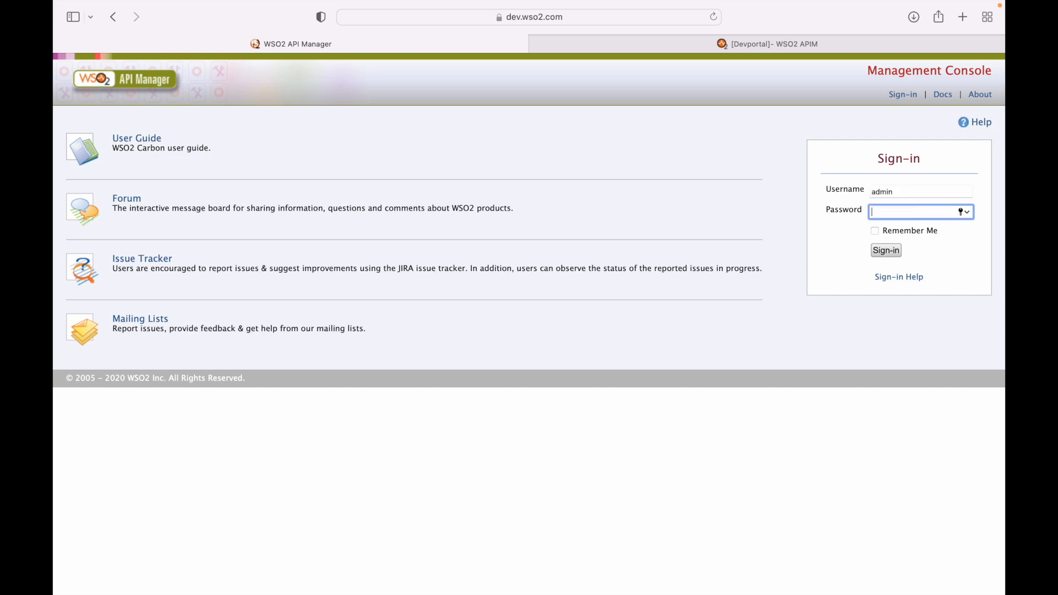
text(admin123)
key(Return)
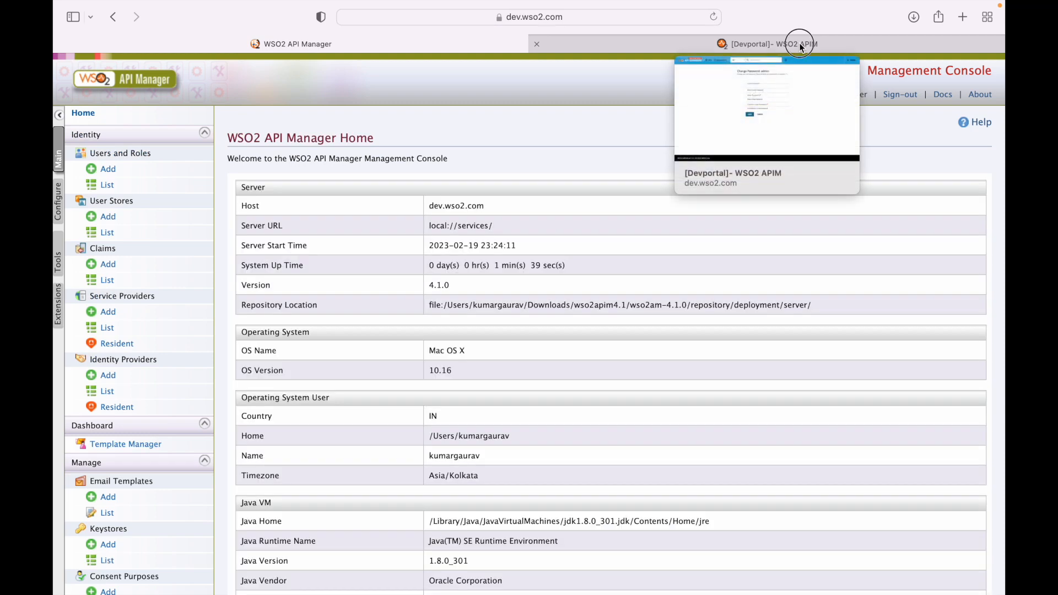
Switch to the Developer Portal tab and reload it while still signed in
click(800, 42)
click(982, 73)
click(713, 17)
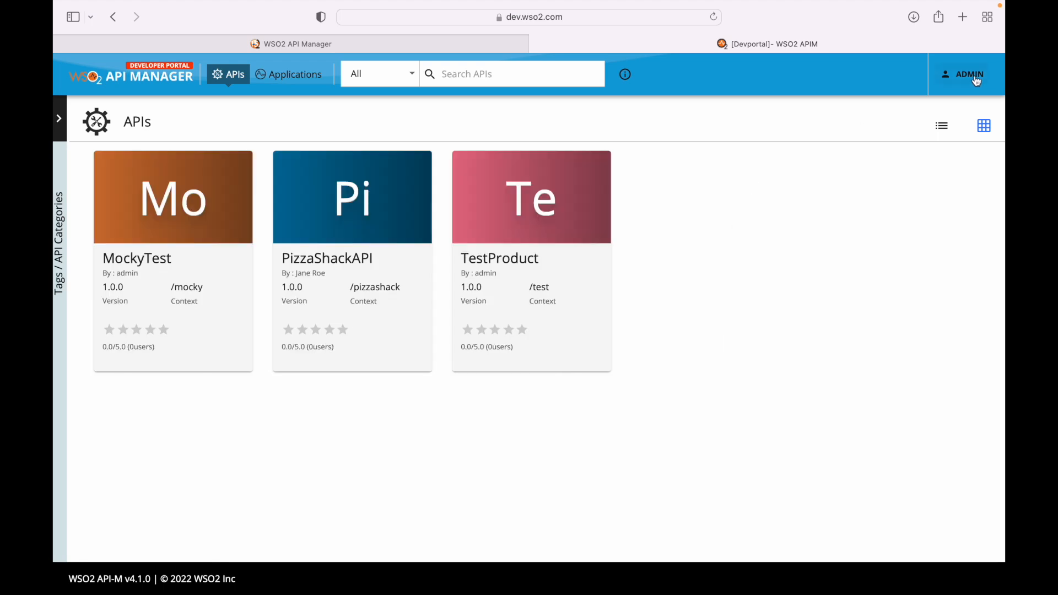
Log out of the Developer Portal and try signing in as admin with the old password, which is rejected
click(970, 74)
click(928, 127)
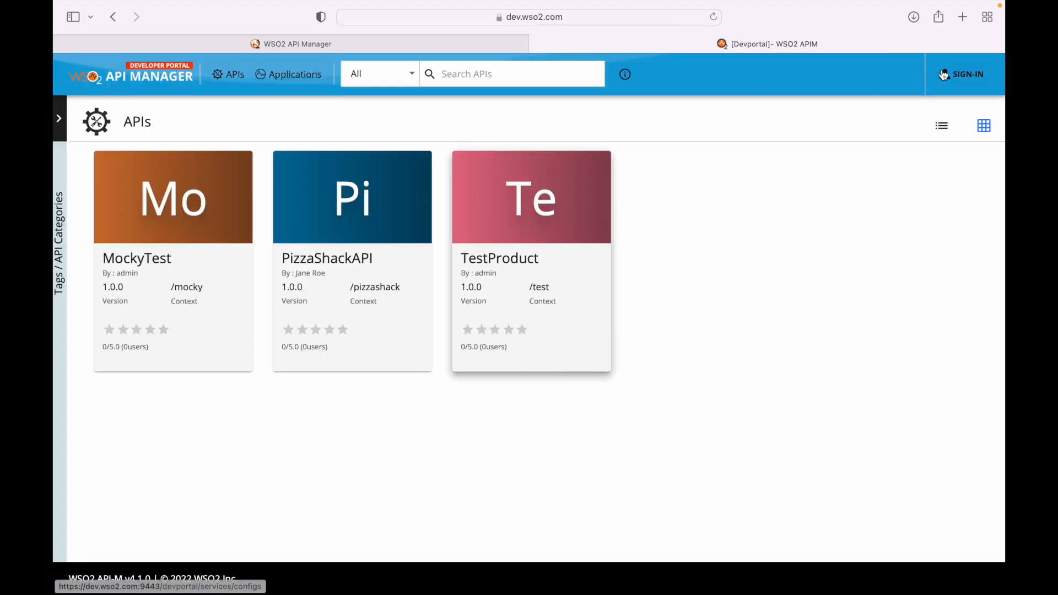
click(943, 74)
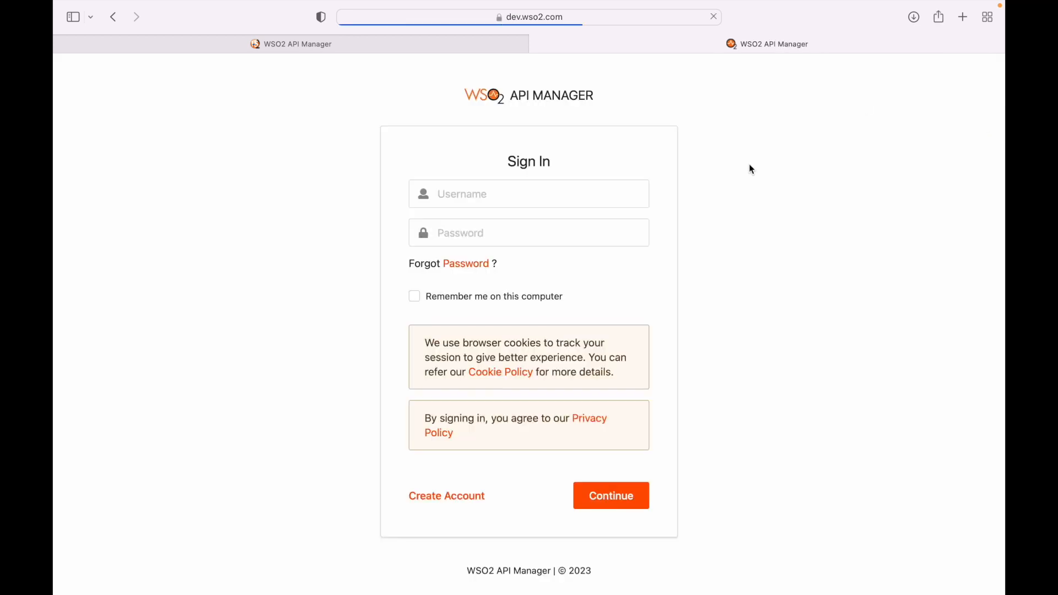
click(548, 197)
text(admin)
key(Tab)
Sign in to the Developer Portal as admin using the new password
text(admin)
key(Return)
click(498, 253)
text(admin)
key(Tab)
text(admi••••)
key(Return)
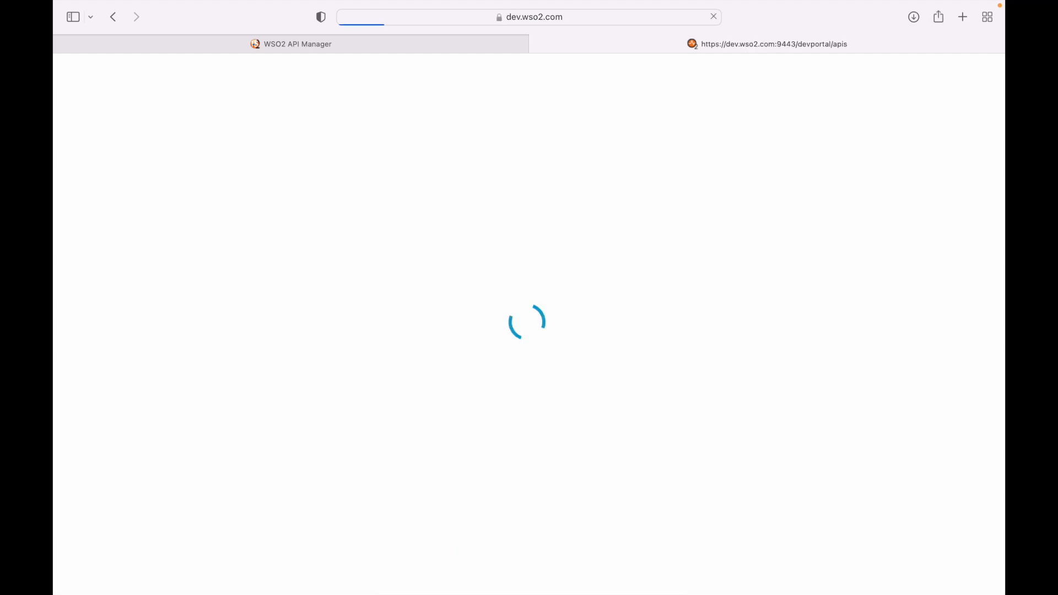
click(963, 17)
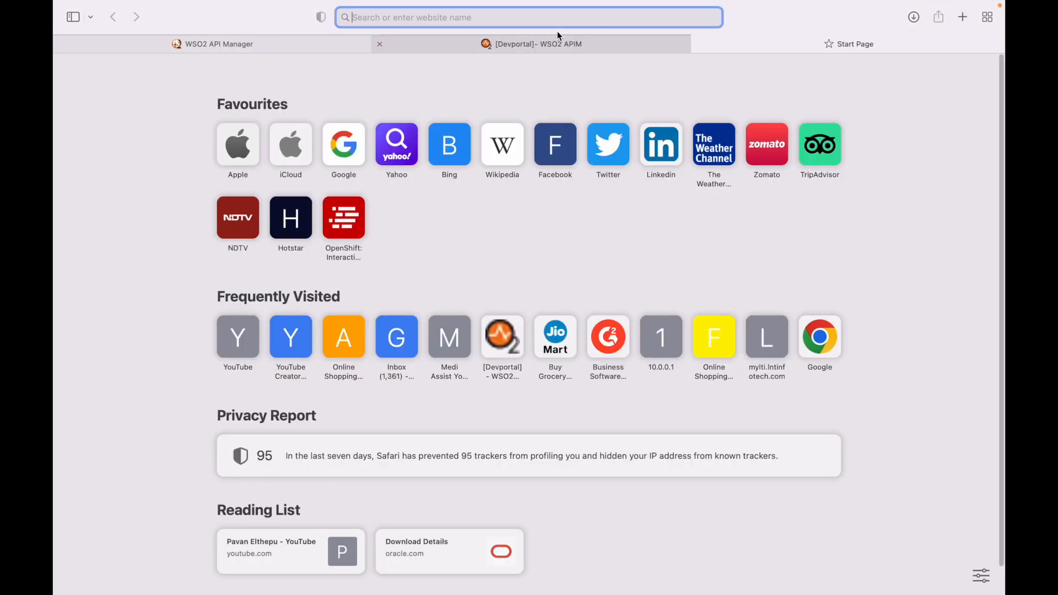
text(loc)
key(BackSpace)
key(BackSpace)
key(BackSpace)
key(BackSpace)
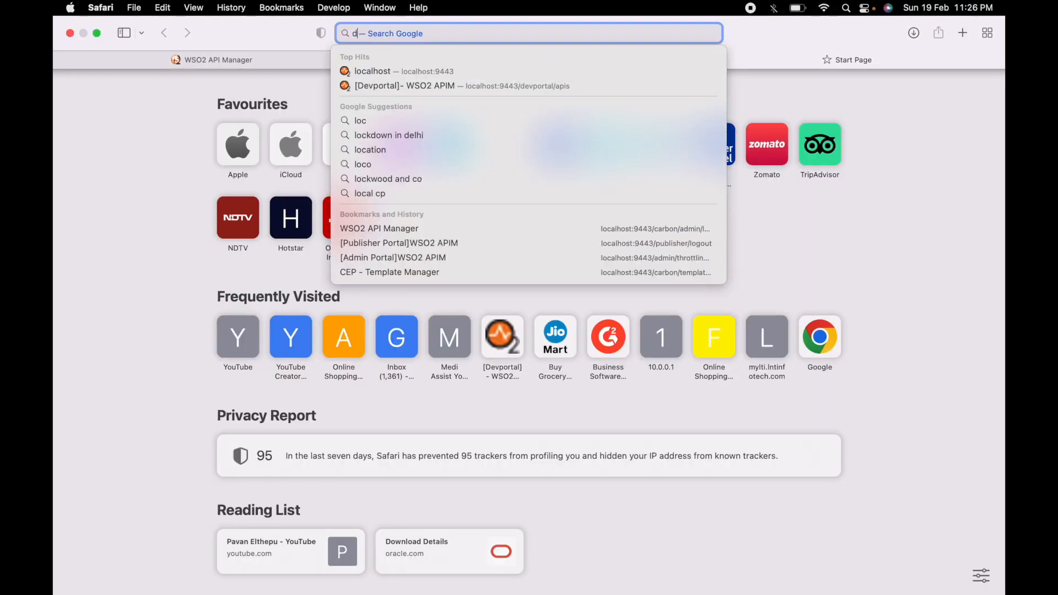
text(dev)
text(https://)
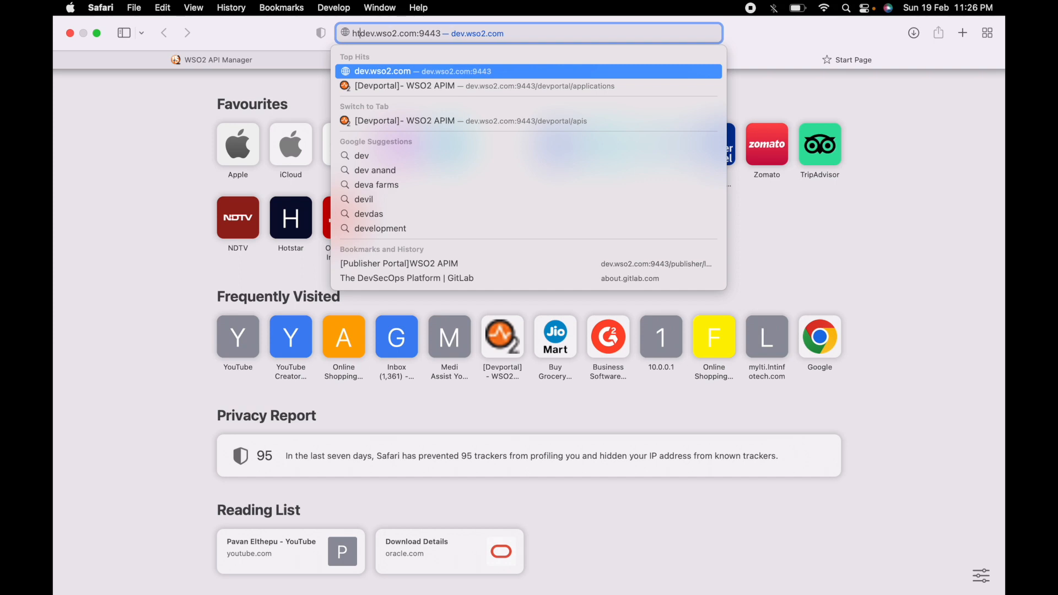
key(super+Right)
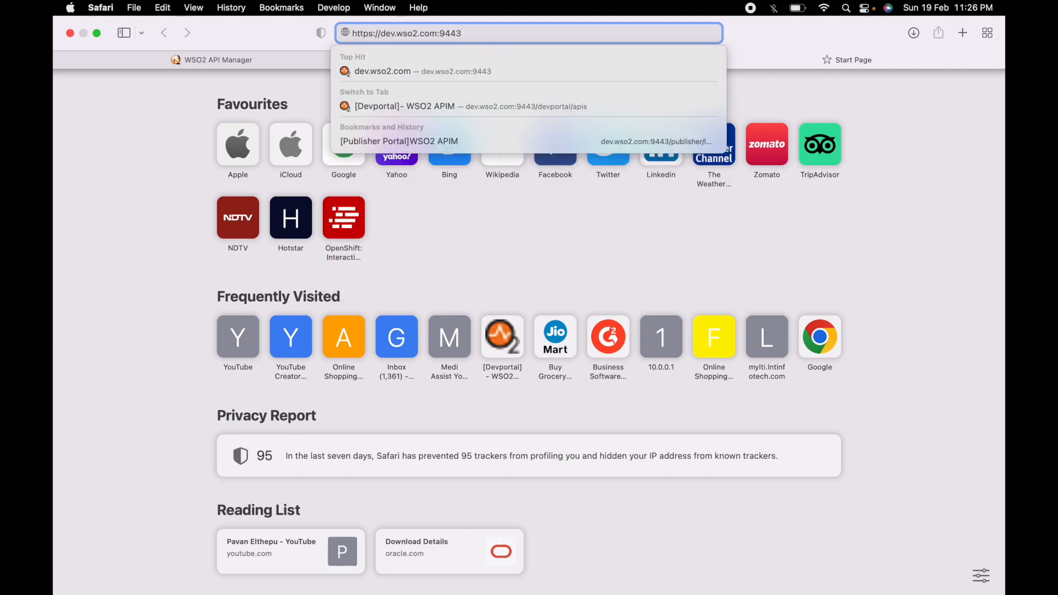
text(/p)
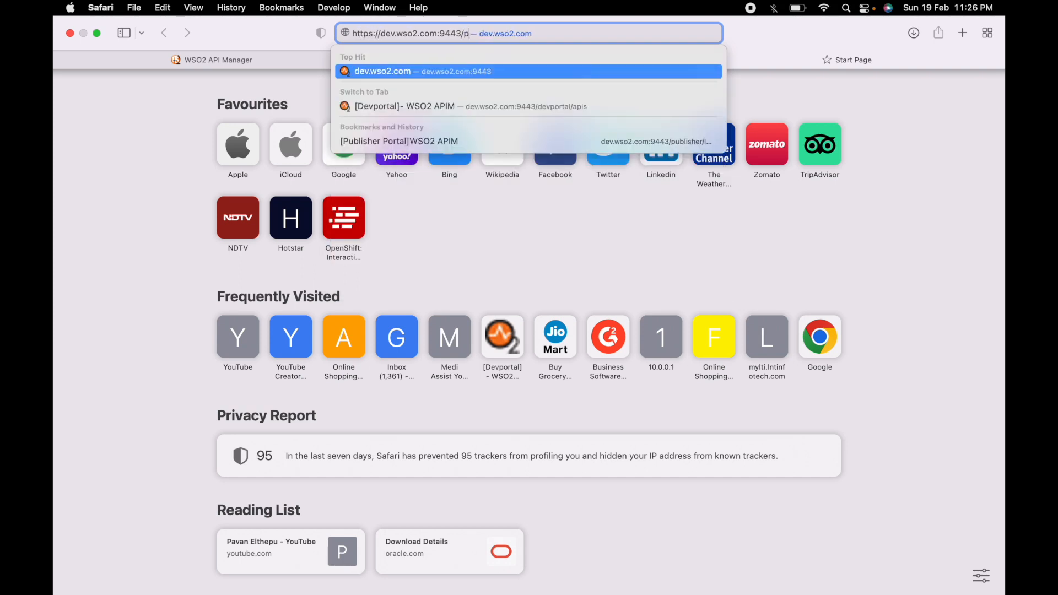
text(ublisher/)
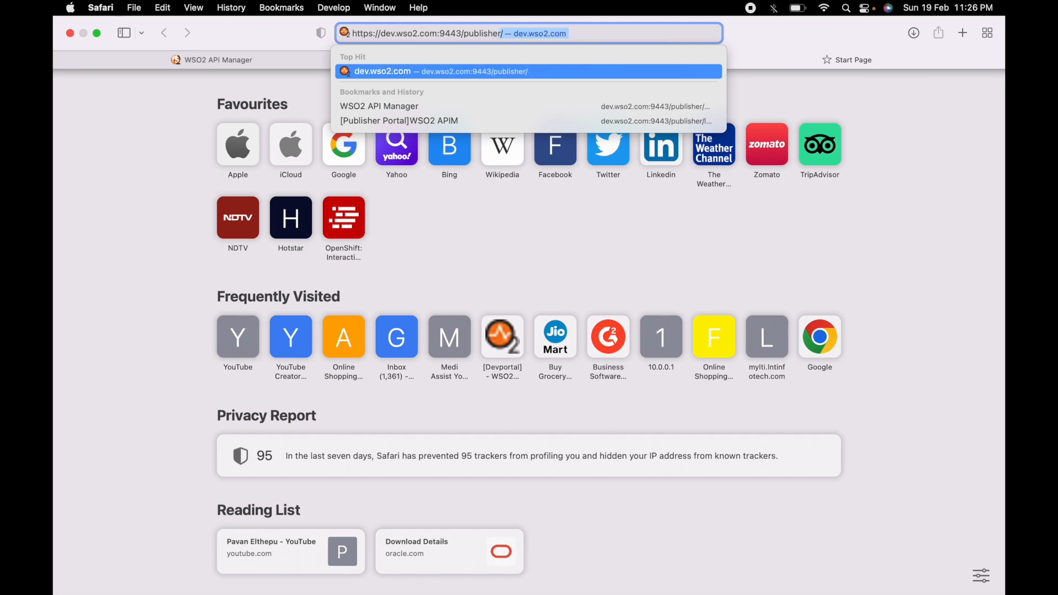
key(Return)
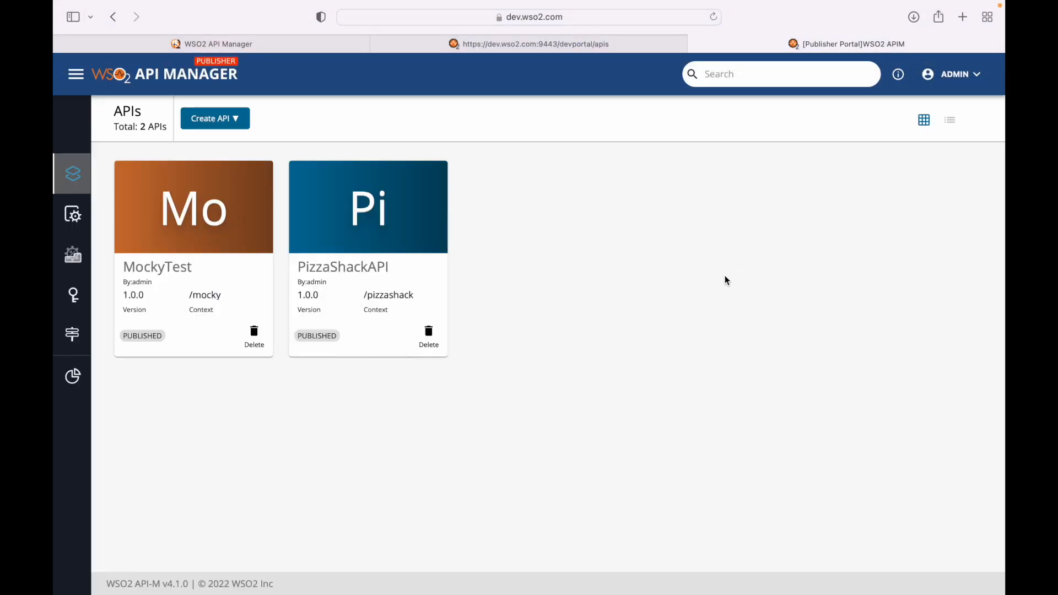
Switch between the Developer Portal and Publisher tabs, ending on the Publisher's API list
click(574, 46)
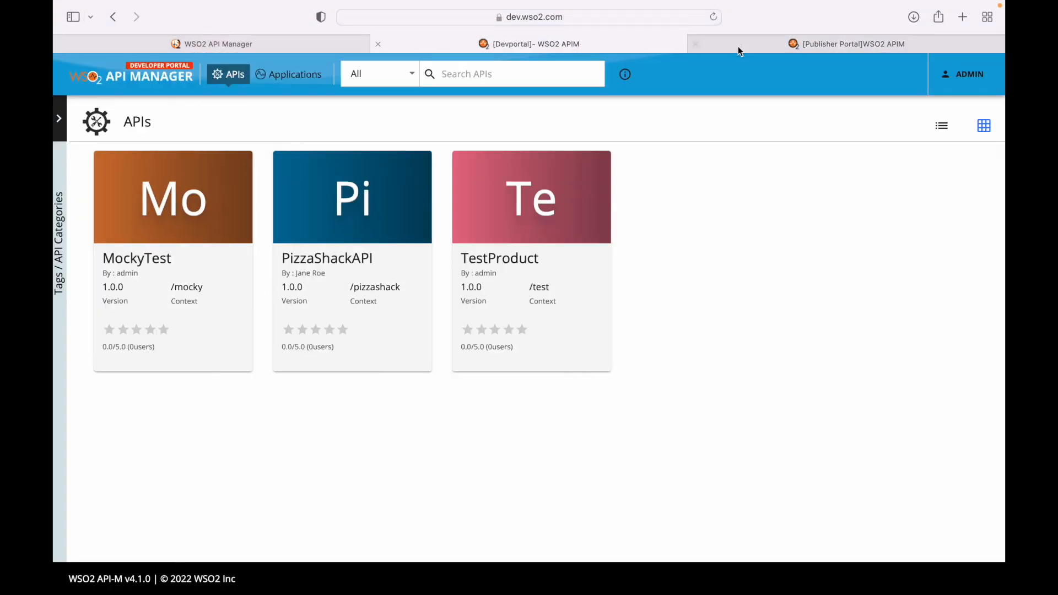
click(853, 43)
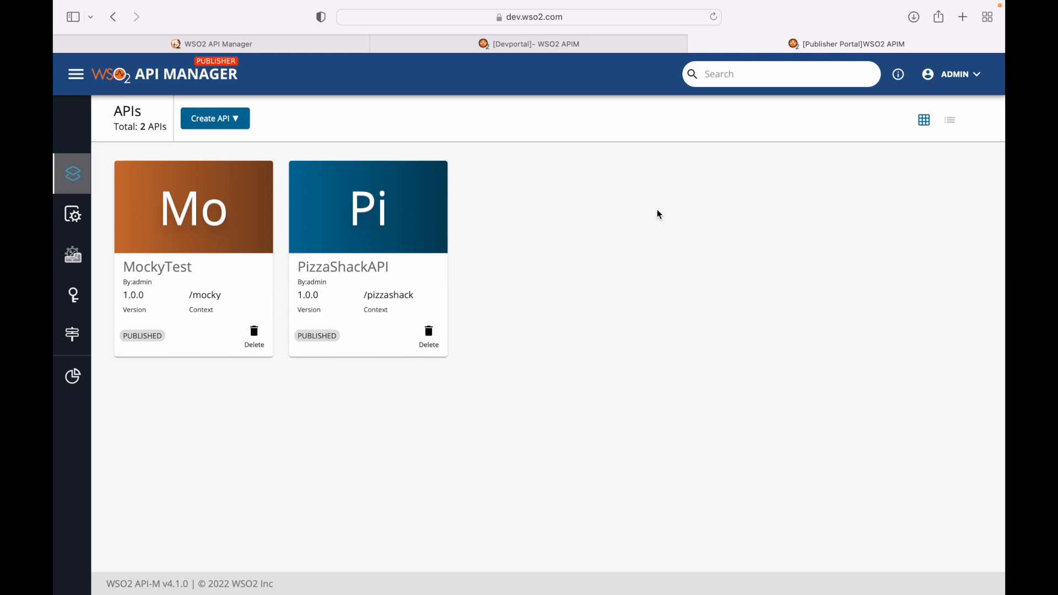
mouse_move(754, 11)
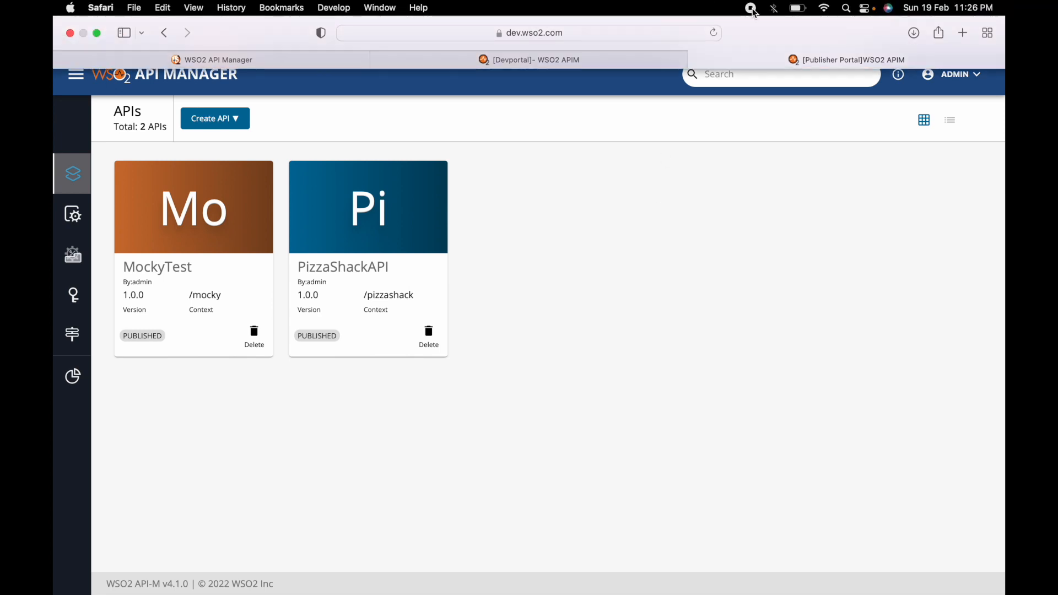